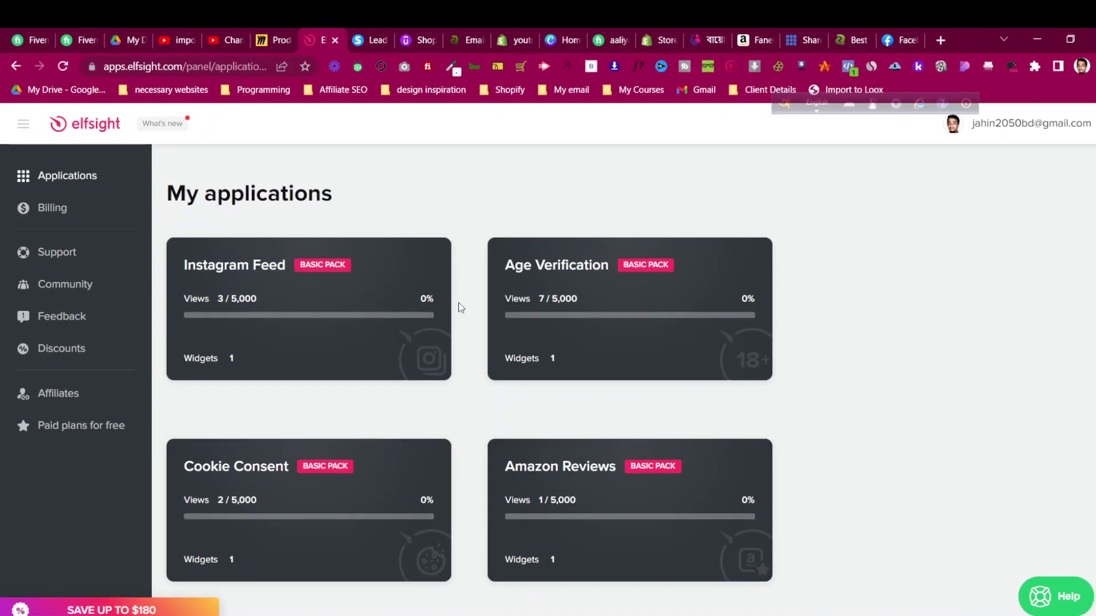
Switch to the live systeme.io funnel page and view its header and reviews section
click(377, 40)
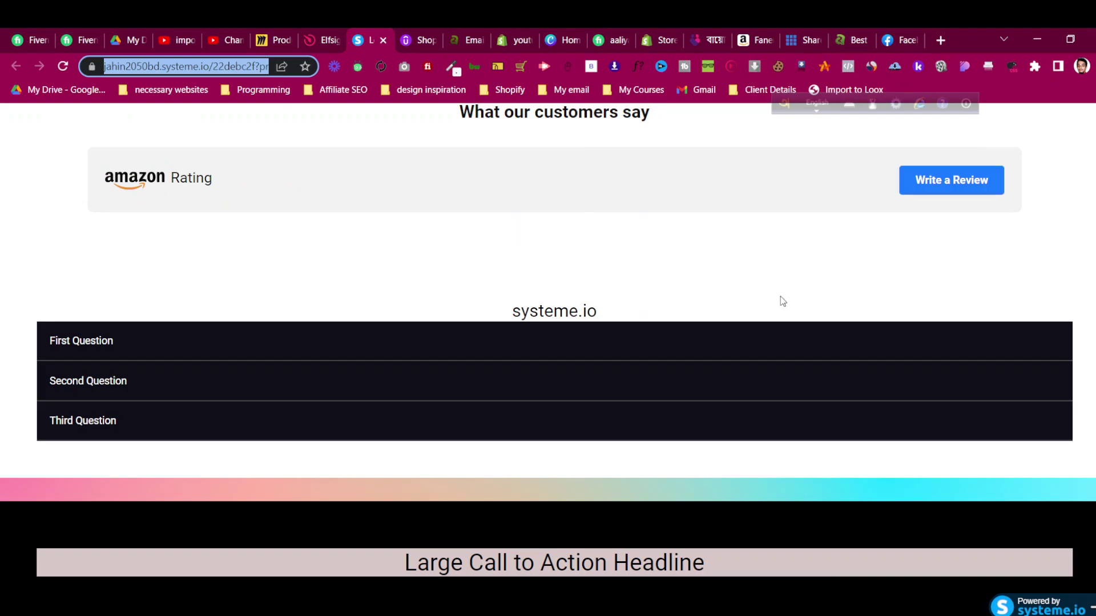
scroll(780, 298, up, 2)
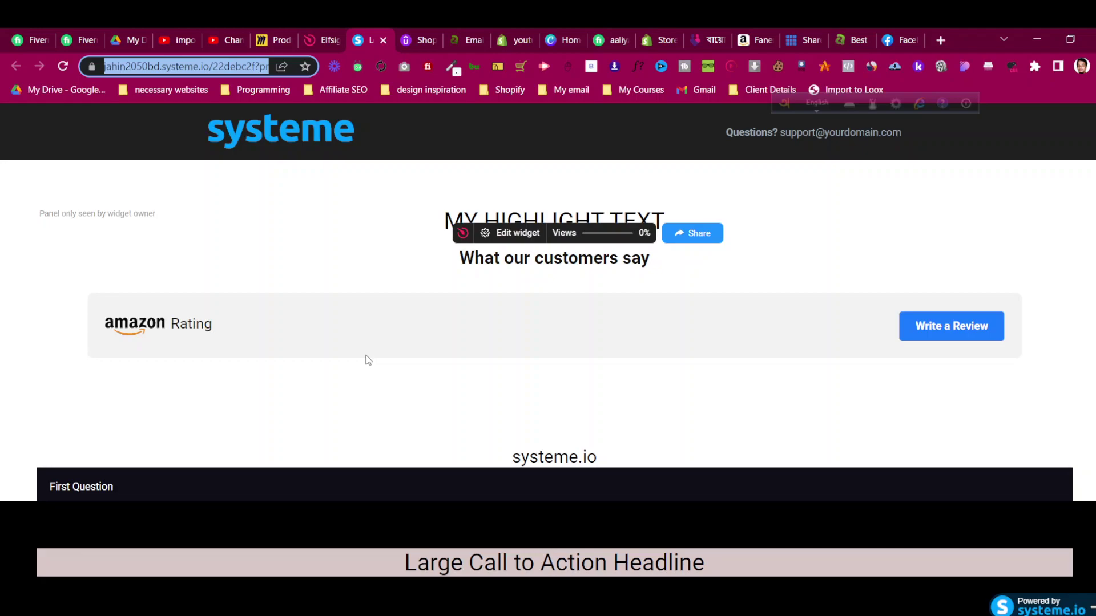
Search the Elfsight catalogue for 'whatsapp' and start a new WhatsApp Chat widget
click(334, 29)
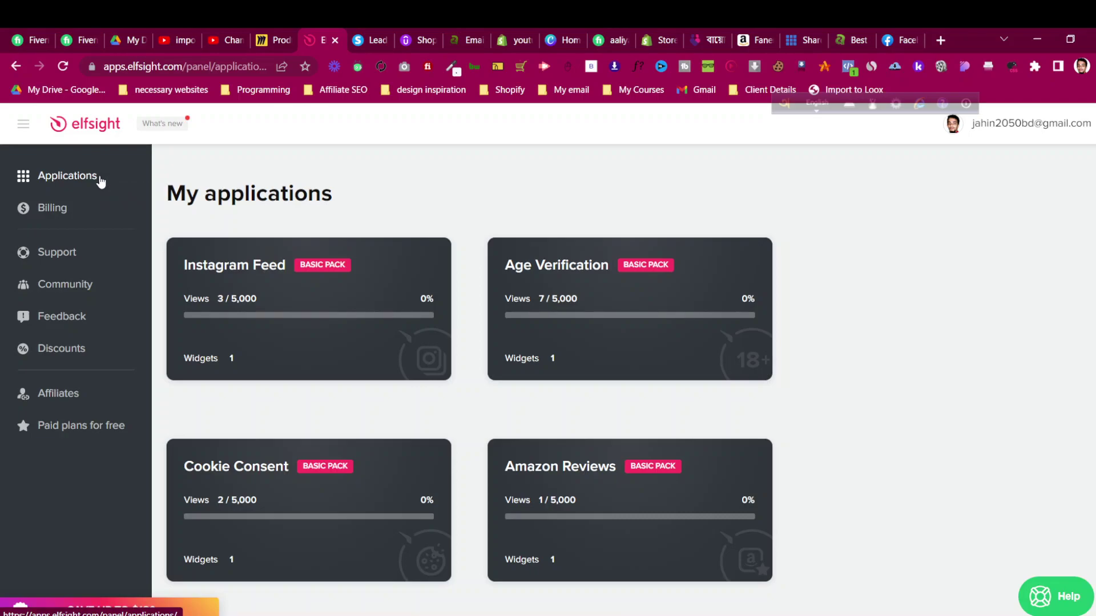
scroll(942, 438, down, 4)
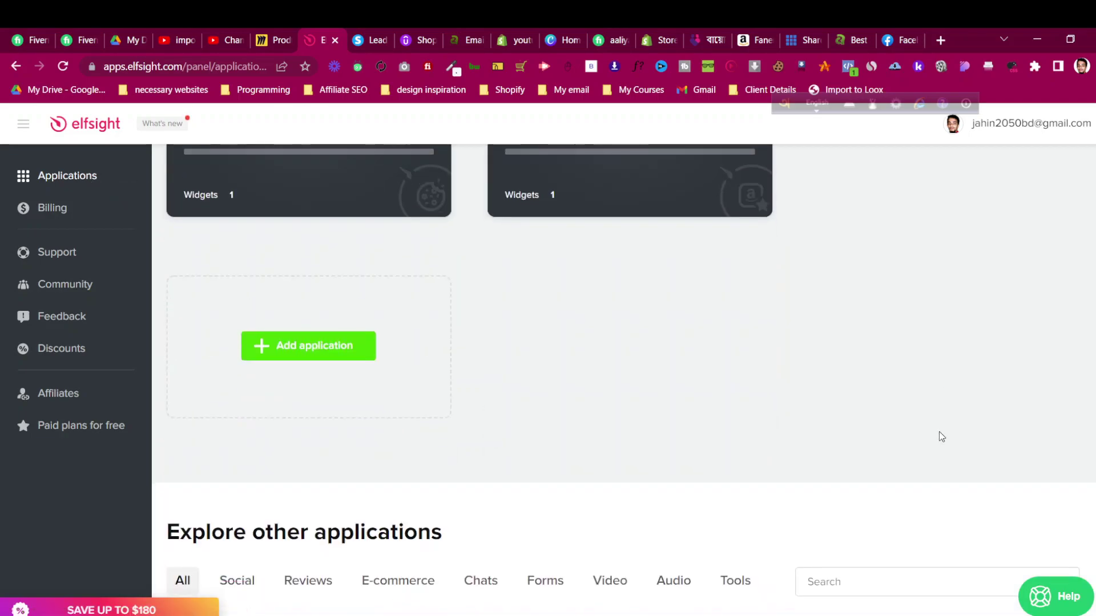
click(352, 354)
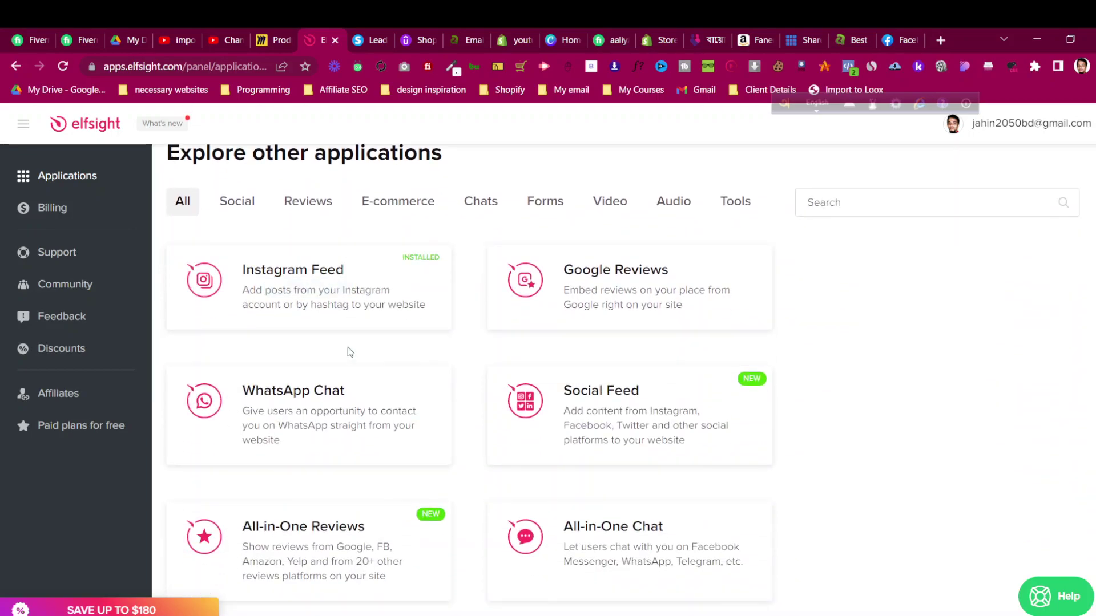
click(860, 202)
text(what)
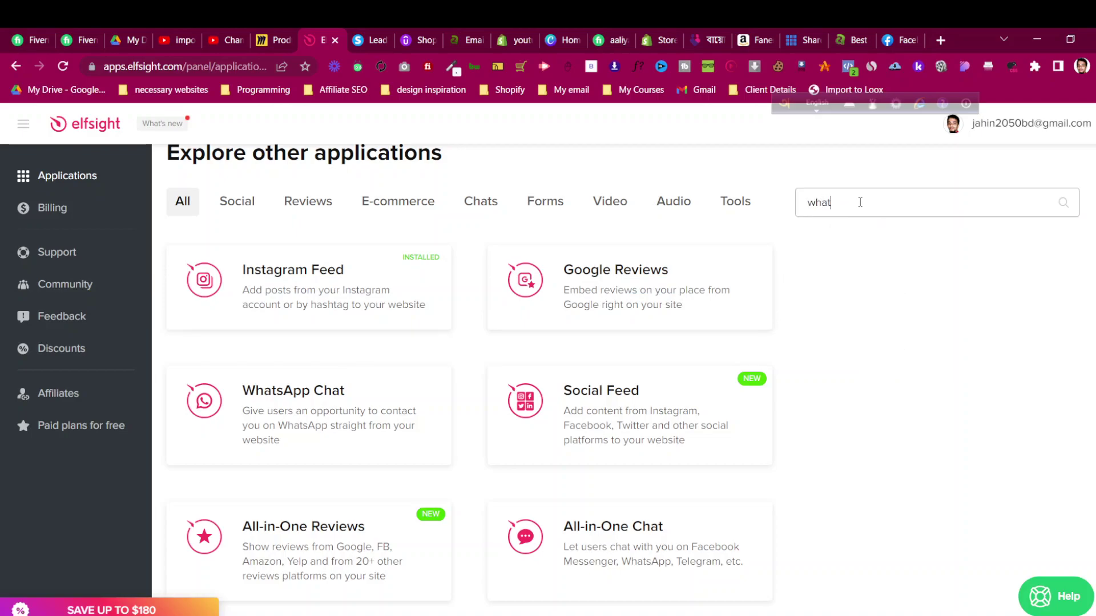
text(sapp)
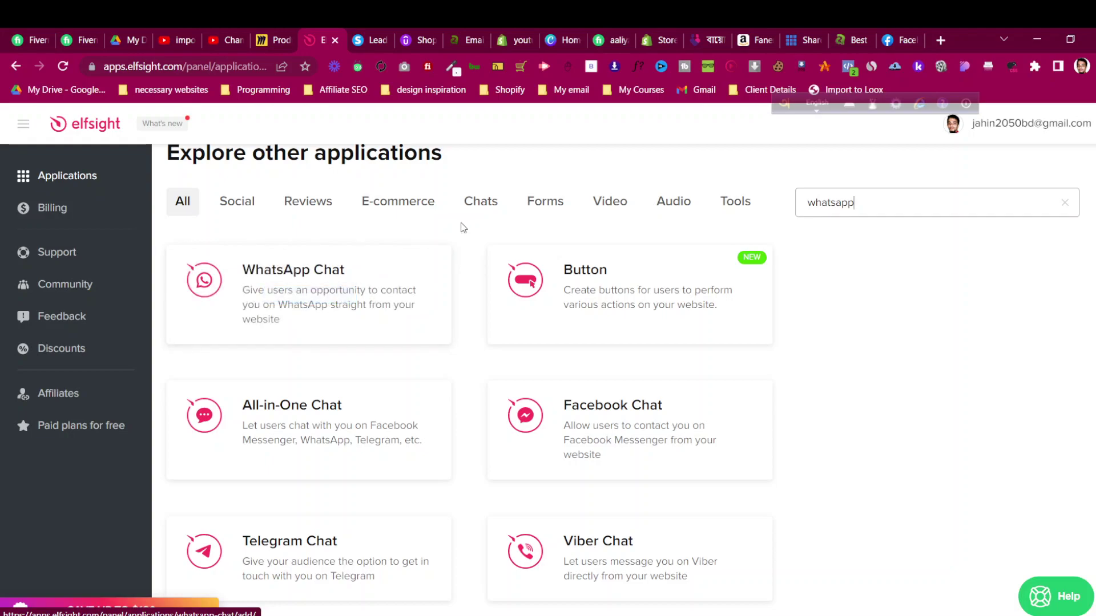
click(283, 300)
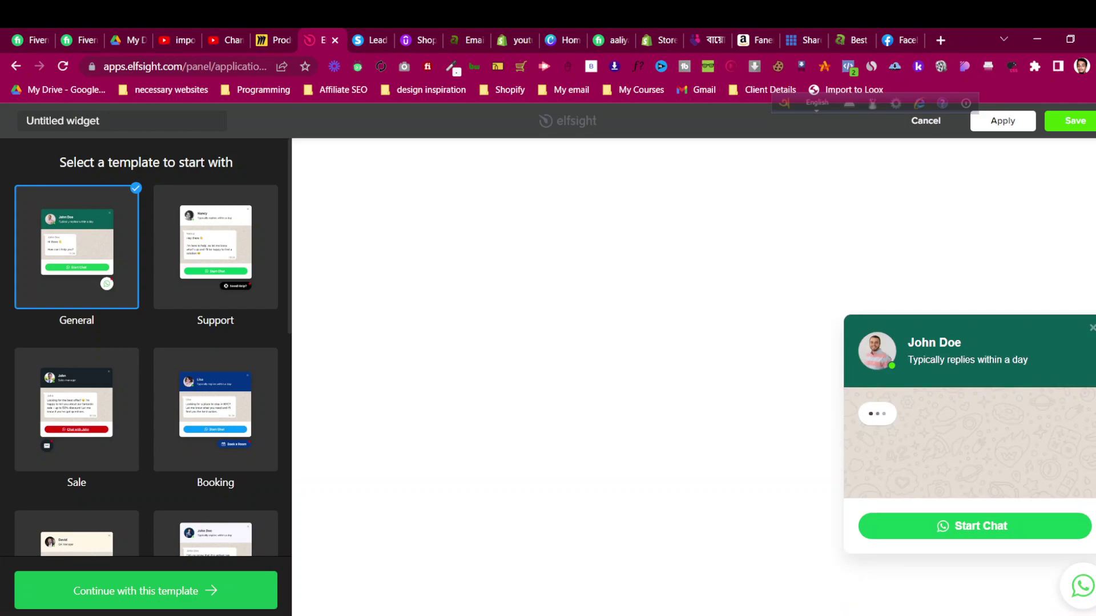
Choose and preview the Support template, then continue with it to content settings
click(1084, 594)
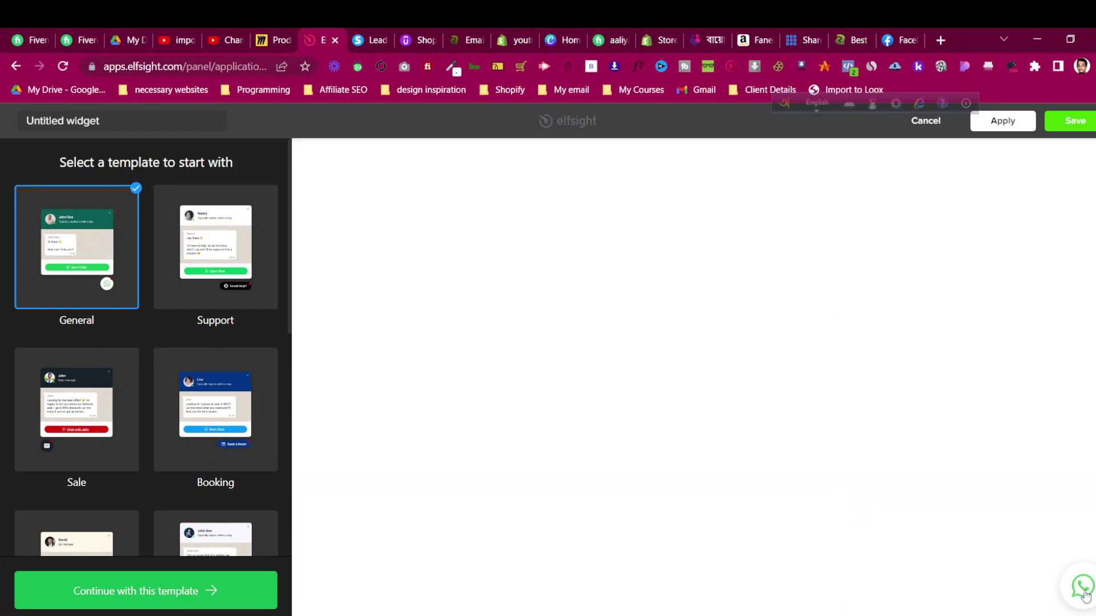
click(234, 261)
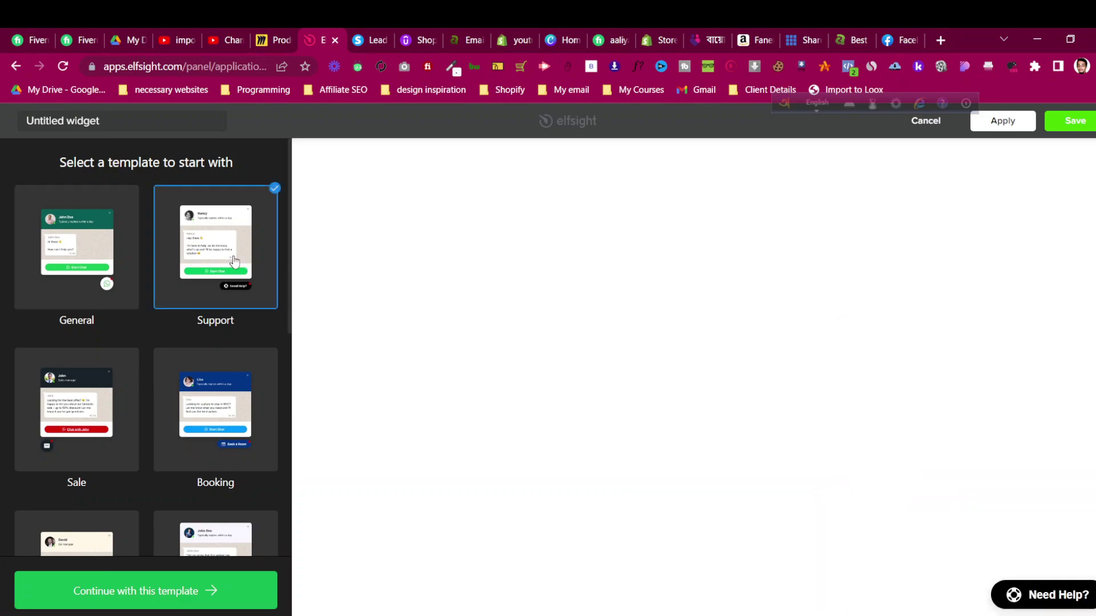
click(1033, 597)
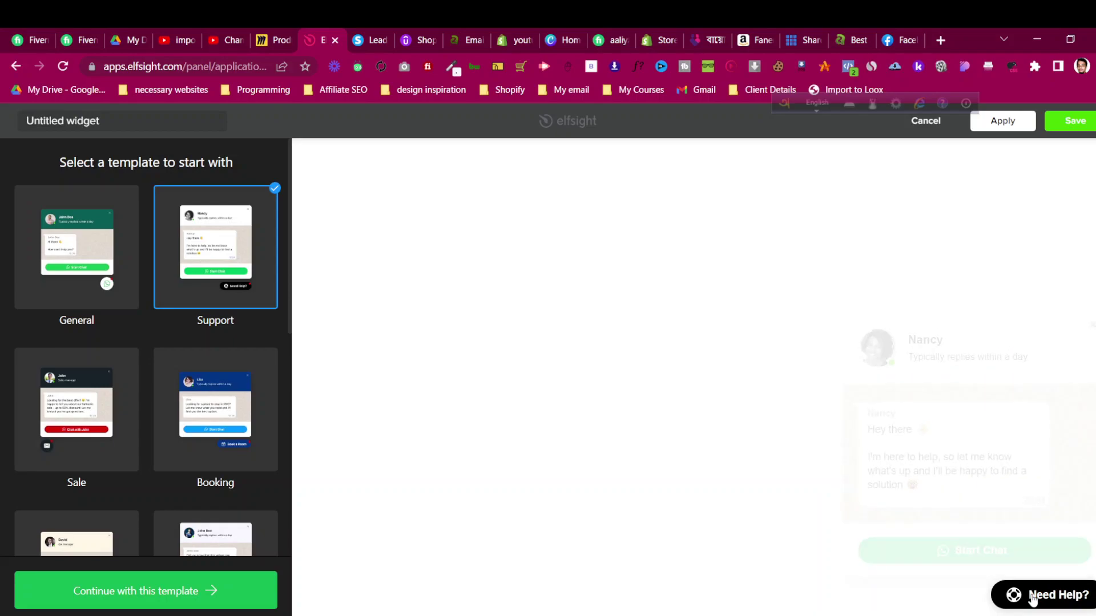
scroll(164, 408, down, 5)
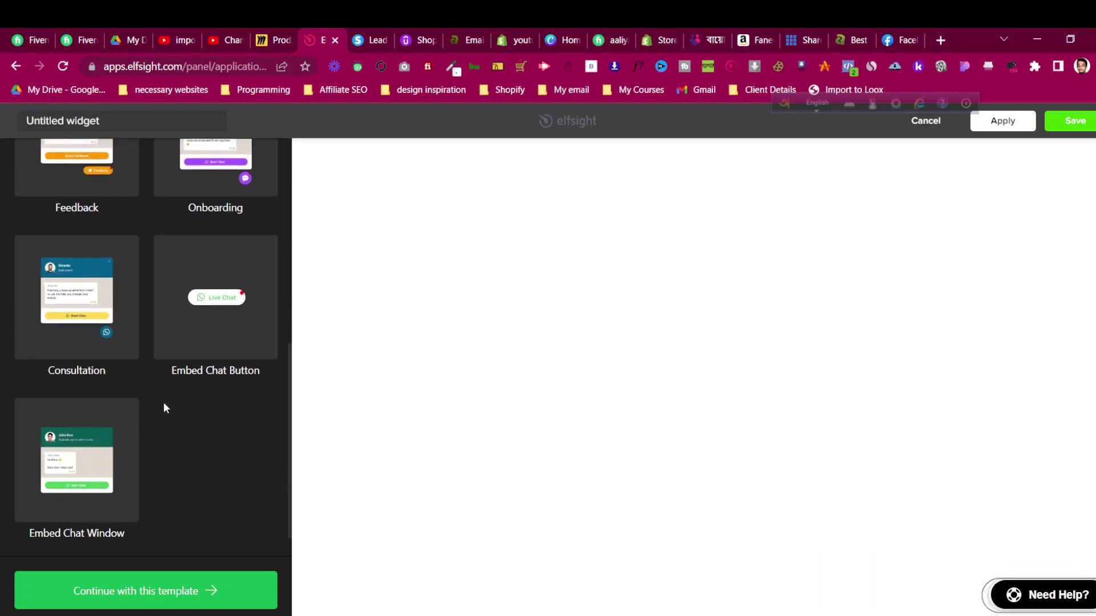
scroll(163, 408, up, 5)
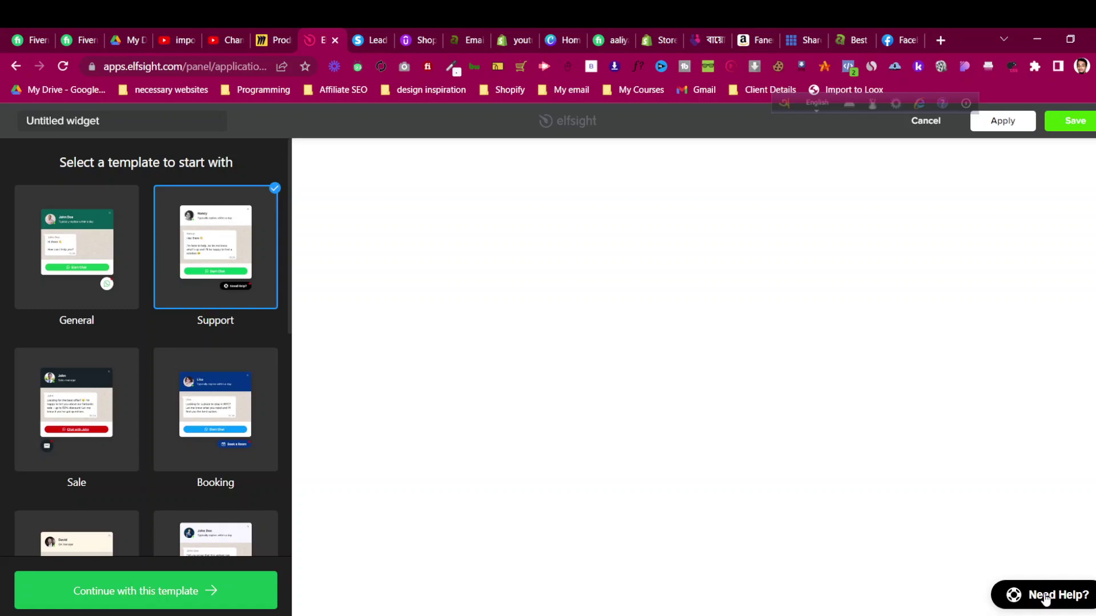
click(201, 592)
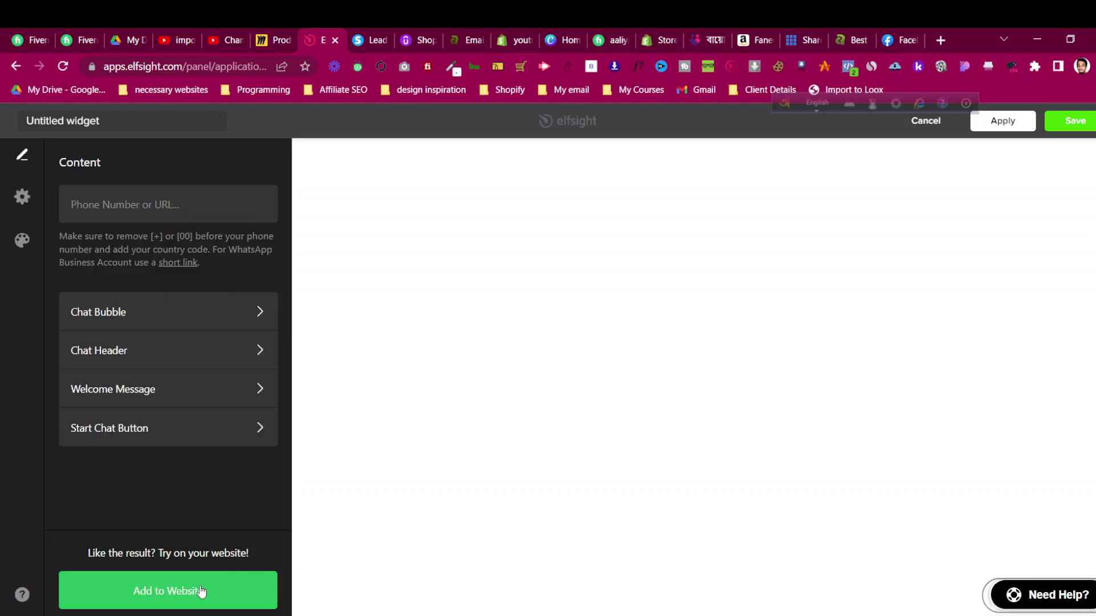
click(153, 210)
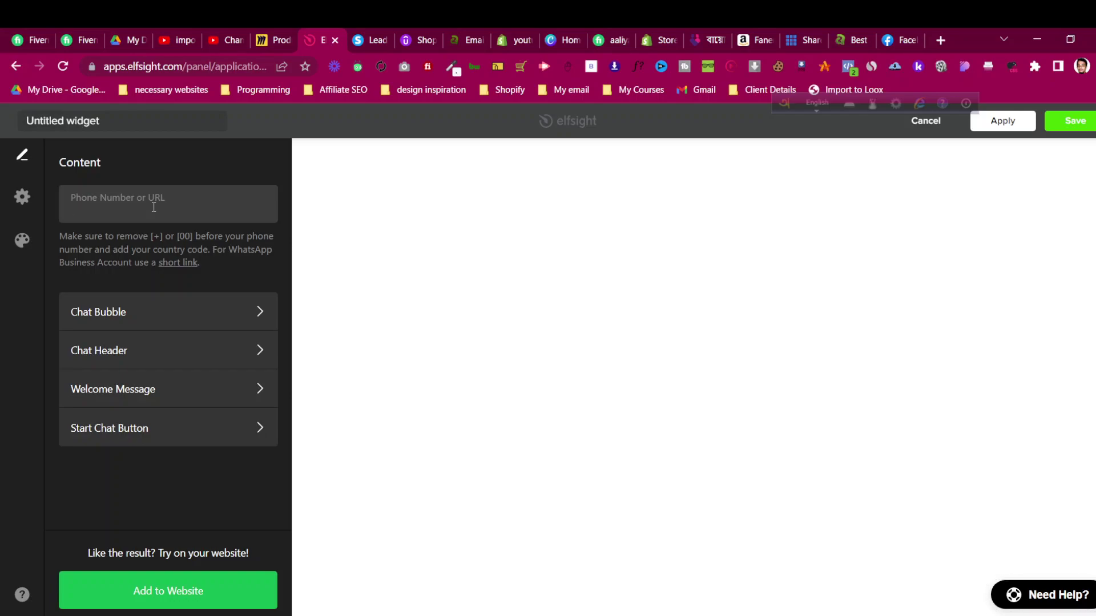
click(168, 268)
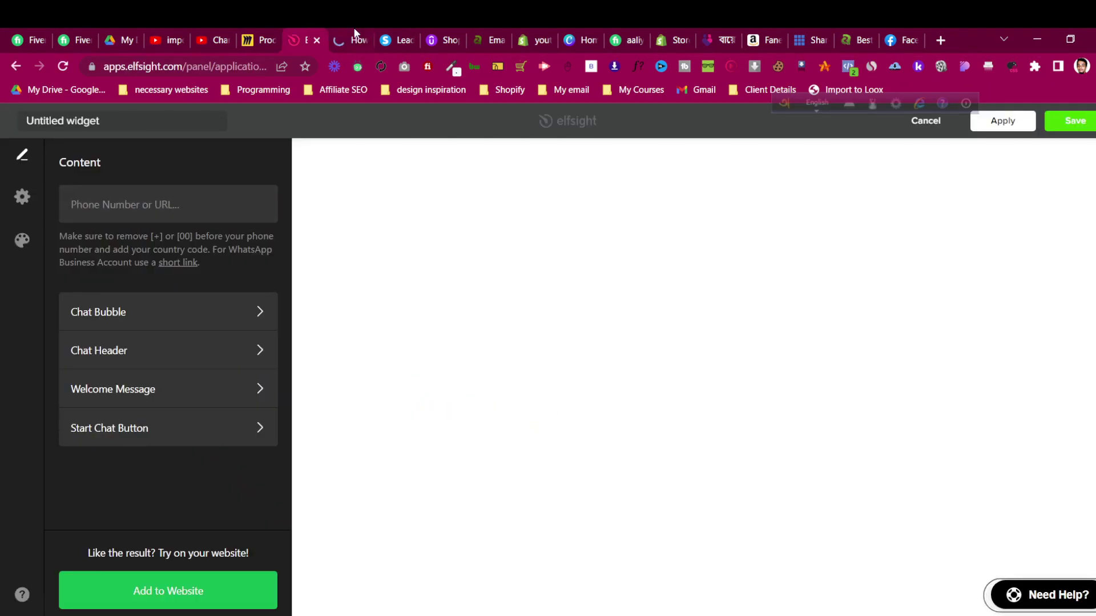
click(355, 39)
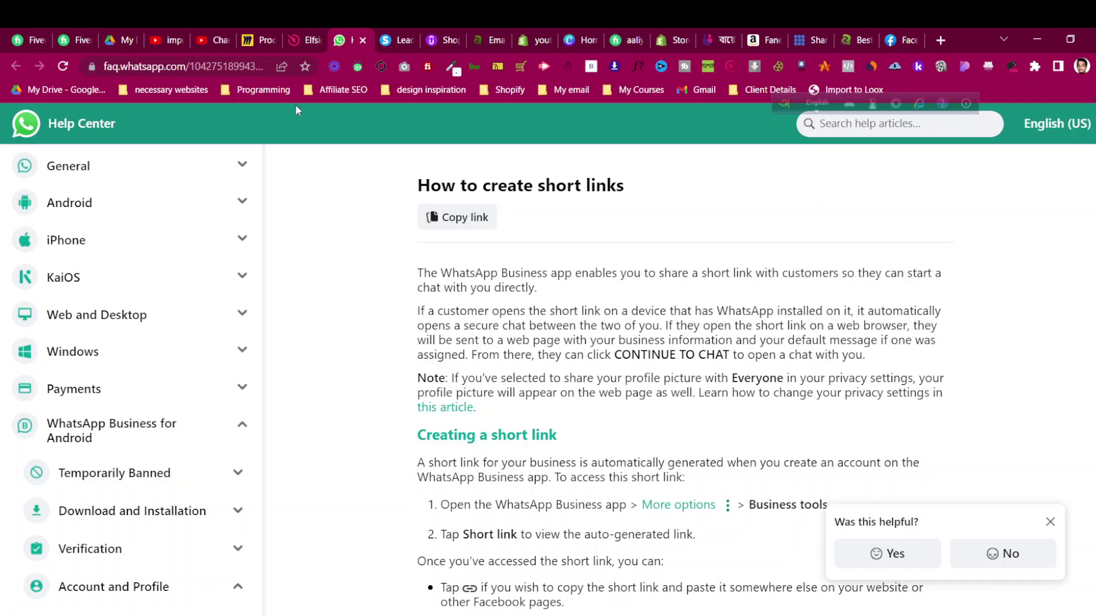
click(304, 40)
click(176, 203)
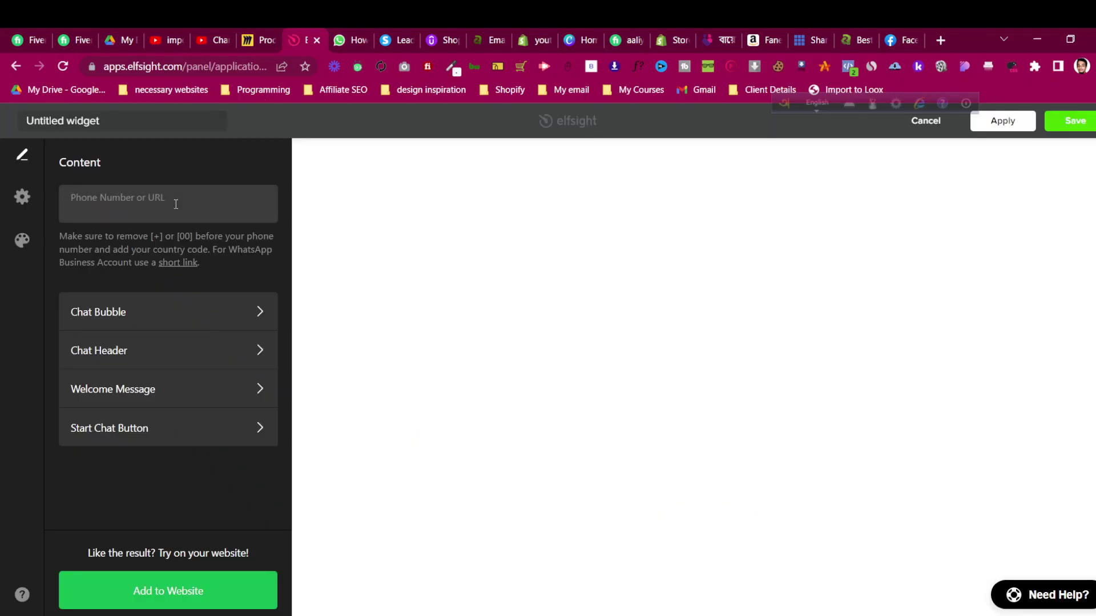
click(198, 330)
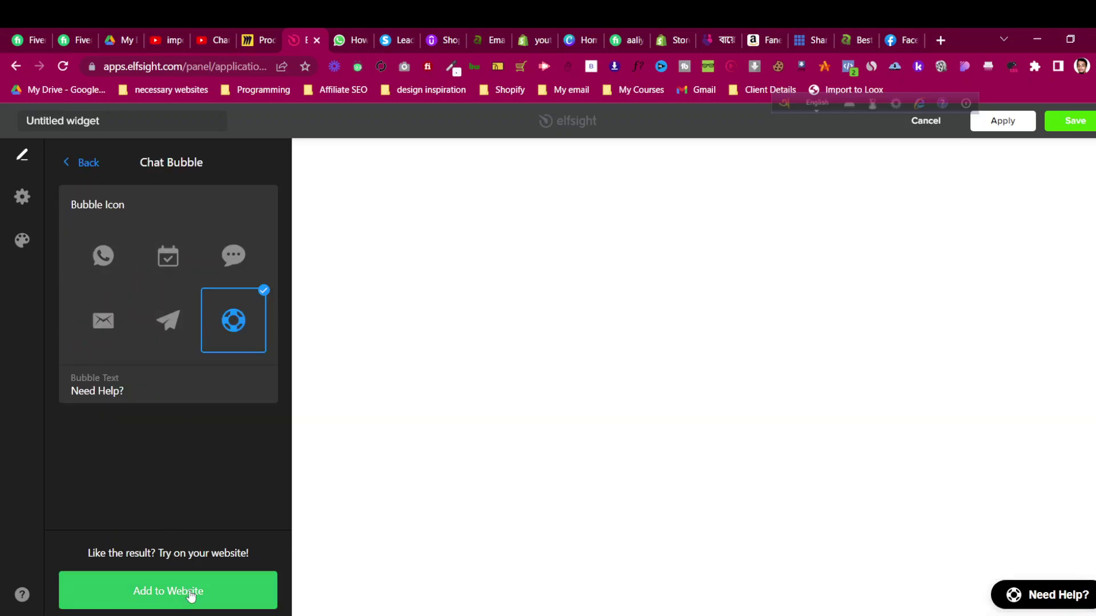
click(72, 161)
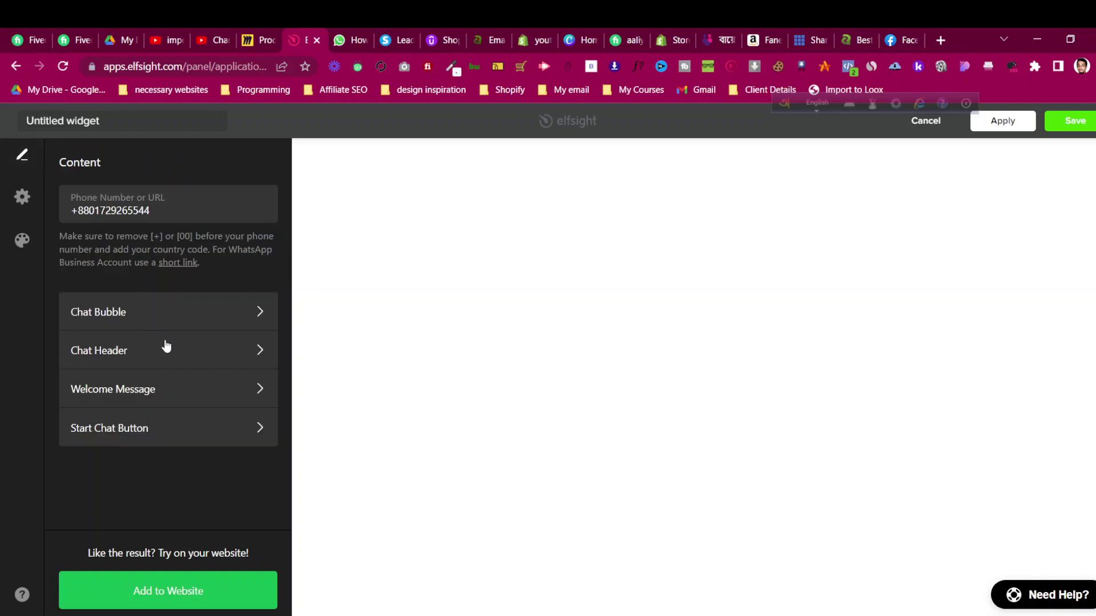
Replace the default chat header picture with the second male avatar from the Avatar Library
click(164, 347)
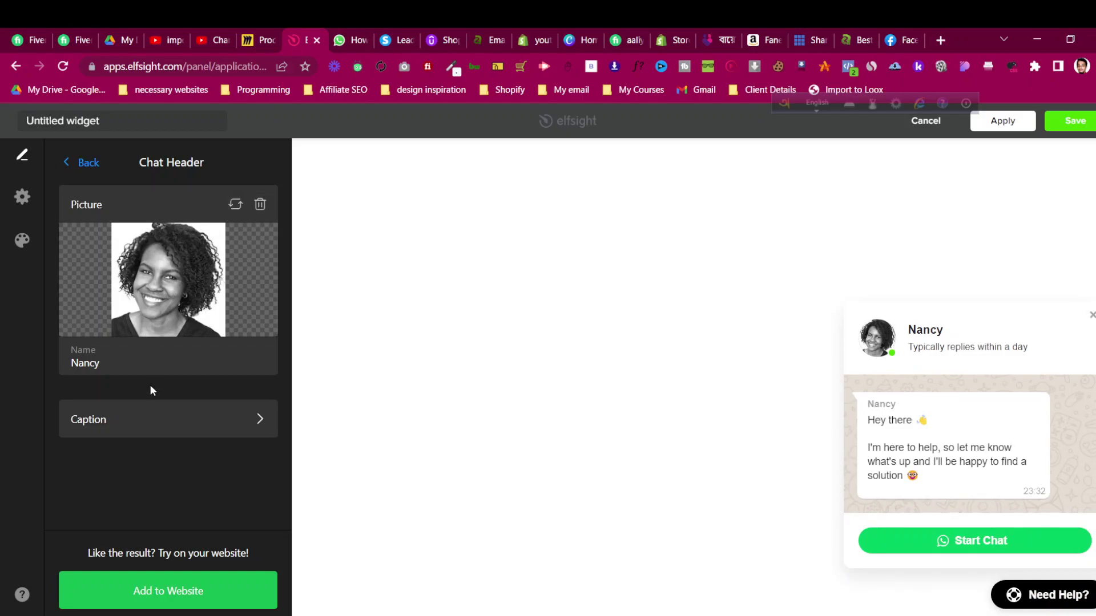
click(259, 205)
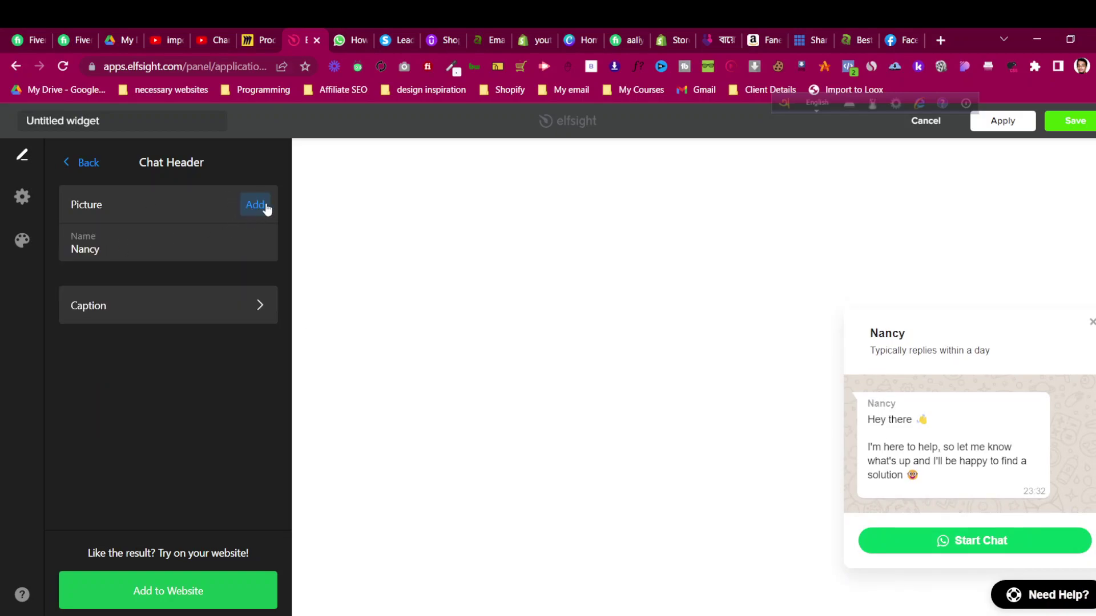
click(258, 205)
click(282, 239)
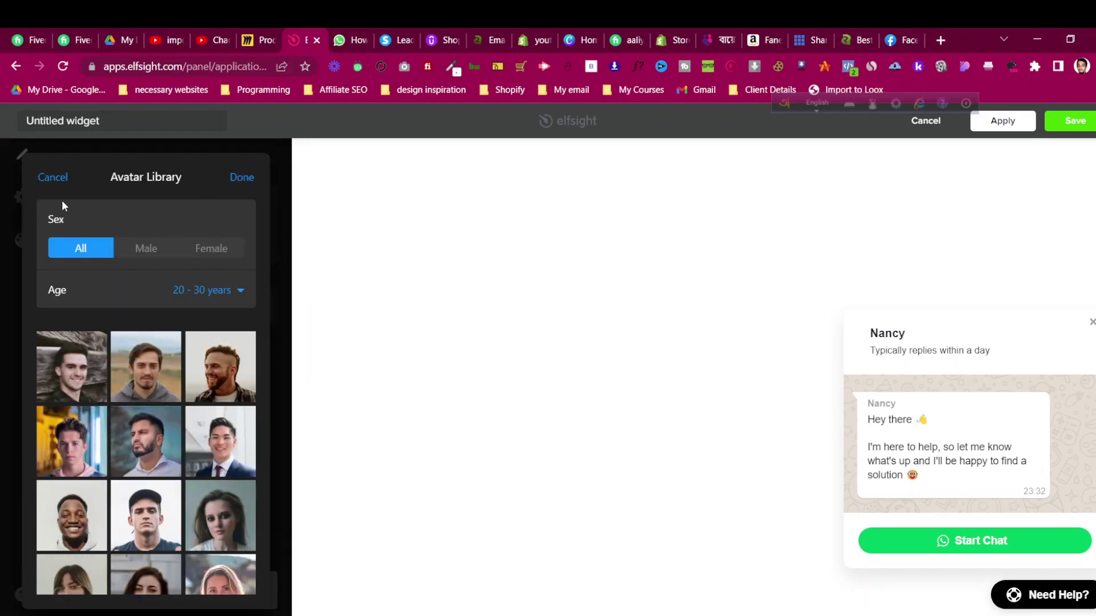
scroll(119, 291, down, 1)
scroll(118, 292, down, 2)
scroll(172, 272, up, 3)
click(152, 250)
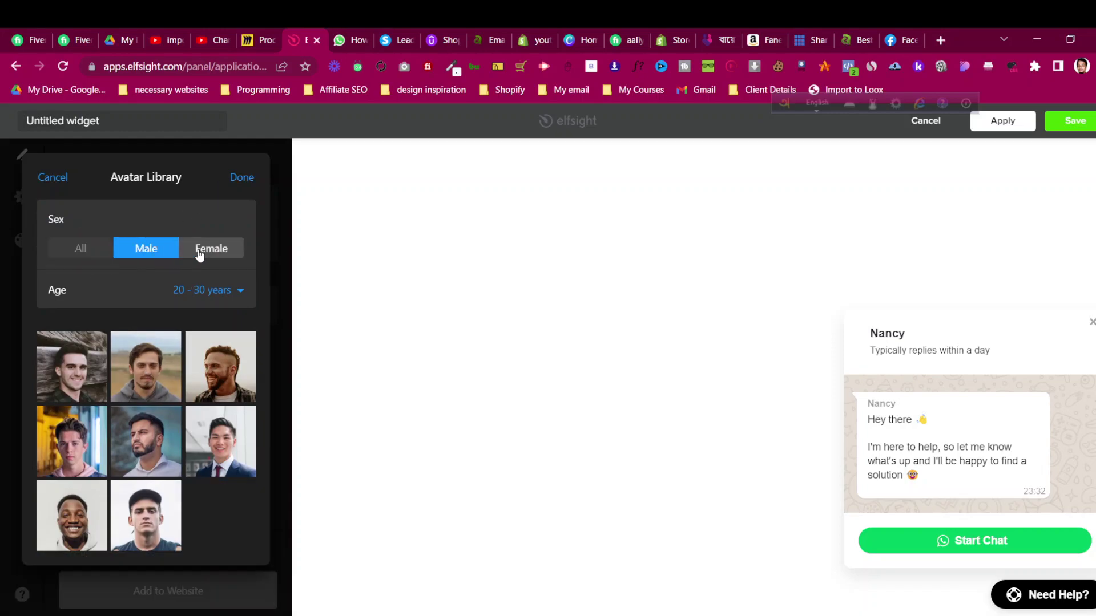
click(202, 250)
click(147, 250)
click(148, 368)
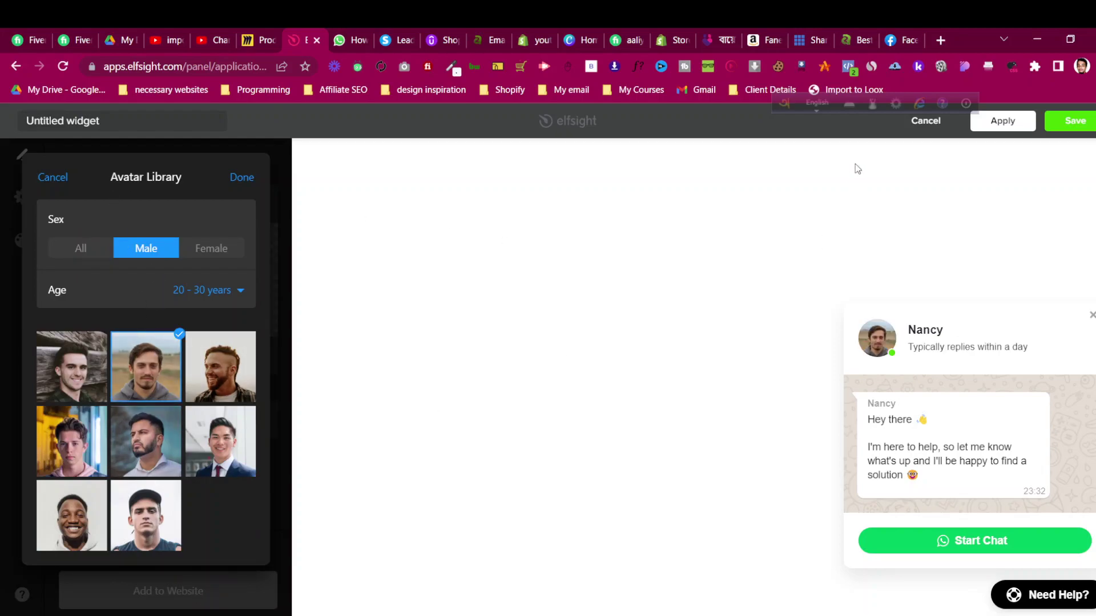
click(255, 176)
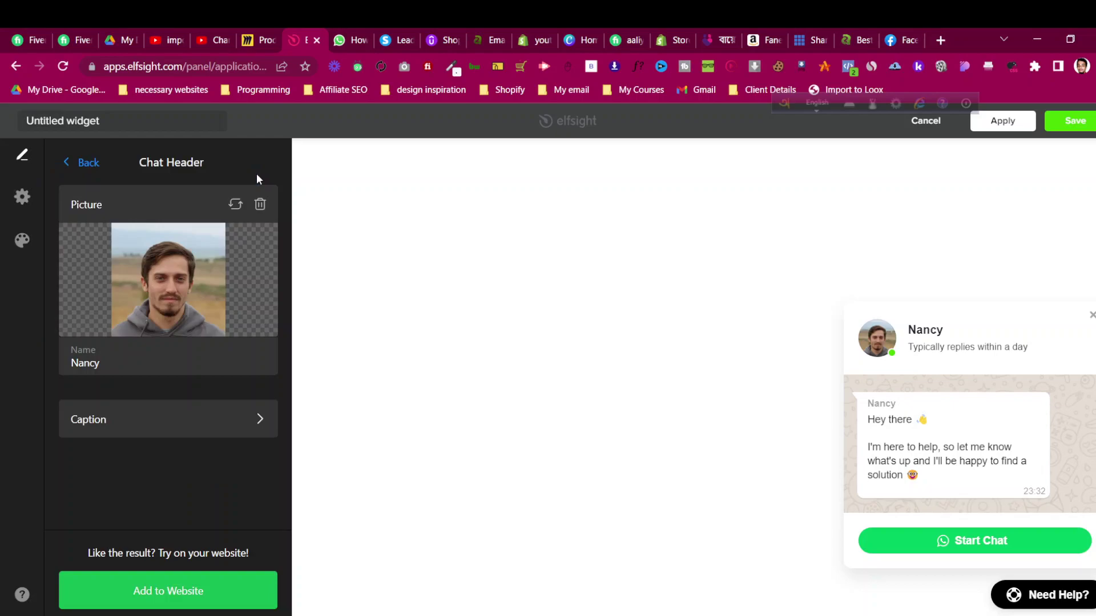
Upload the GitHub-shirt man's photo from Documents as the chat header picture
click(236, 205)
click(264, 259)
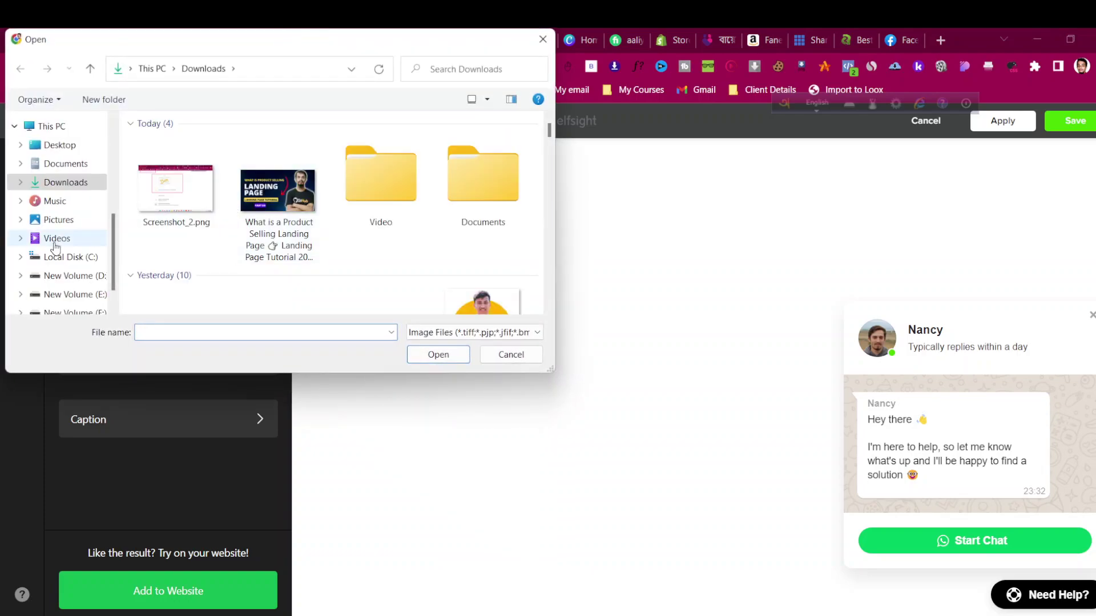
click(65, 163)
scroll(457, 236, down, 5)
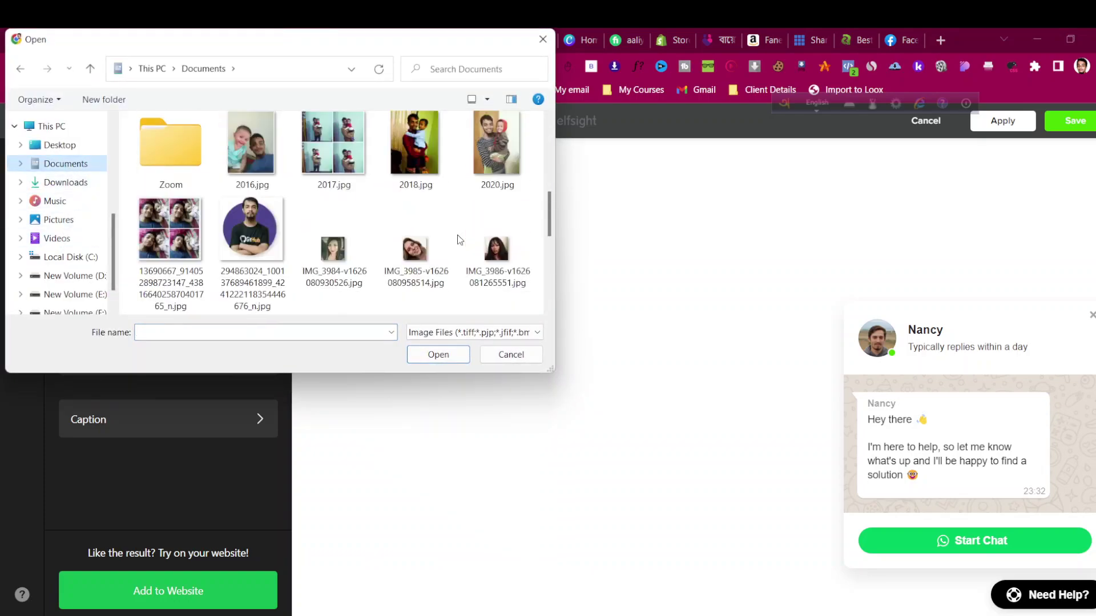
scroll(450, 243, down, 5)
scroll(347, 252, up, 3)
scroll(299, 240, up, 3)
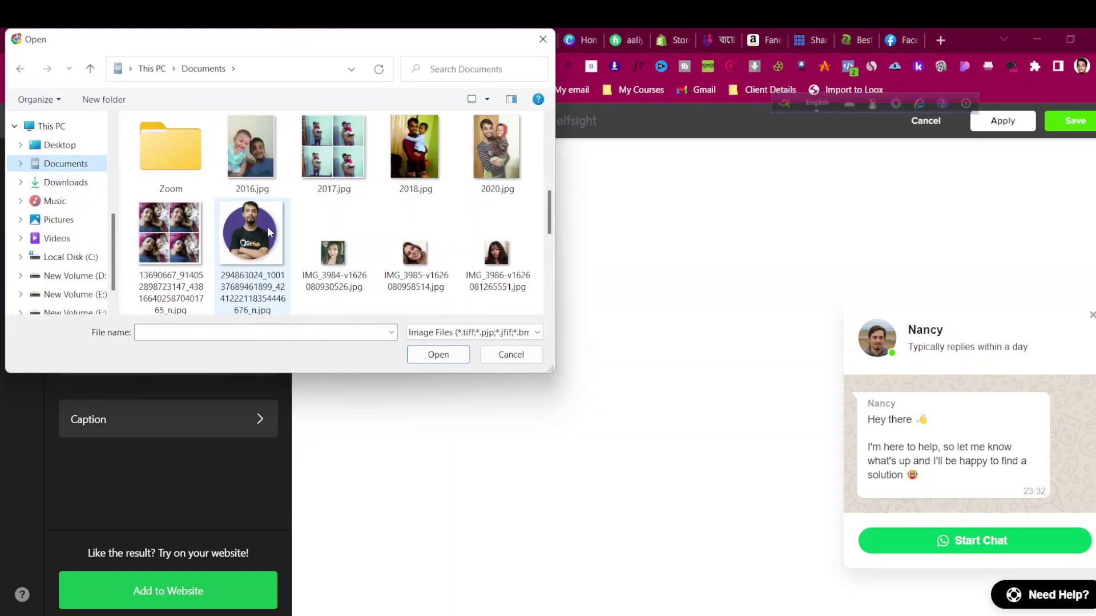
click(267, 228)
click(438, 356)
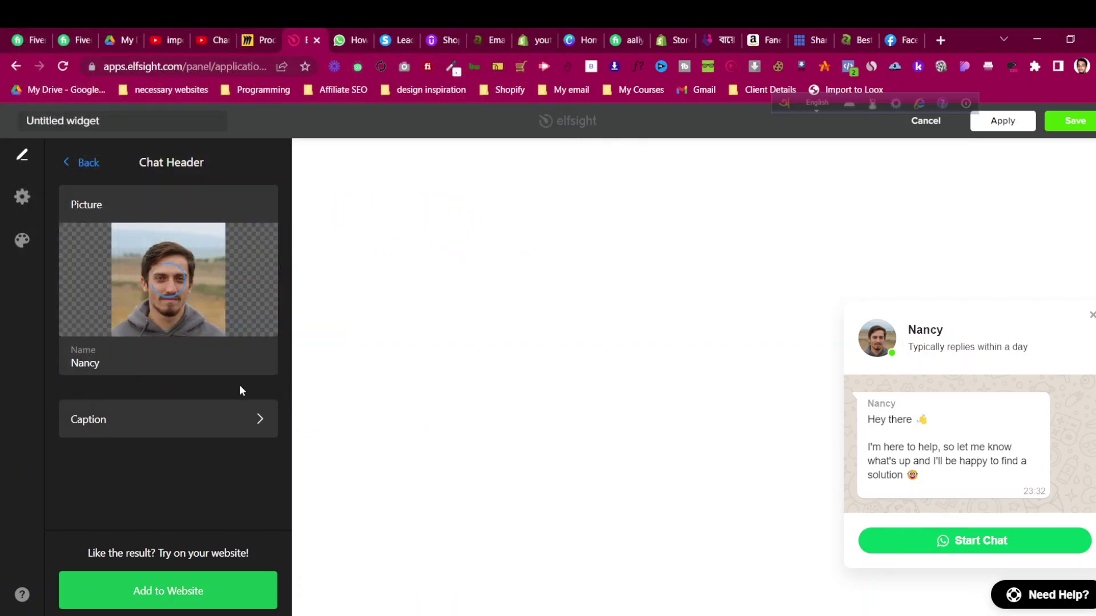
Review the Caption, Welcome Message and Start Chat Button settings, then focus the agent name field
click(251, 419)
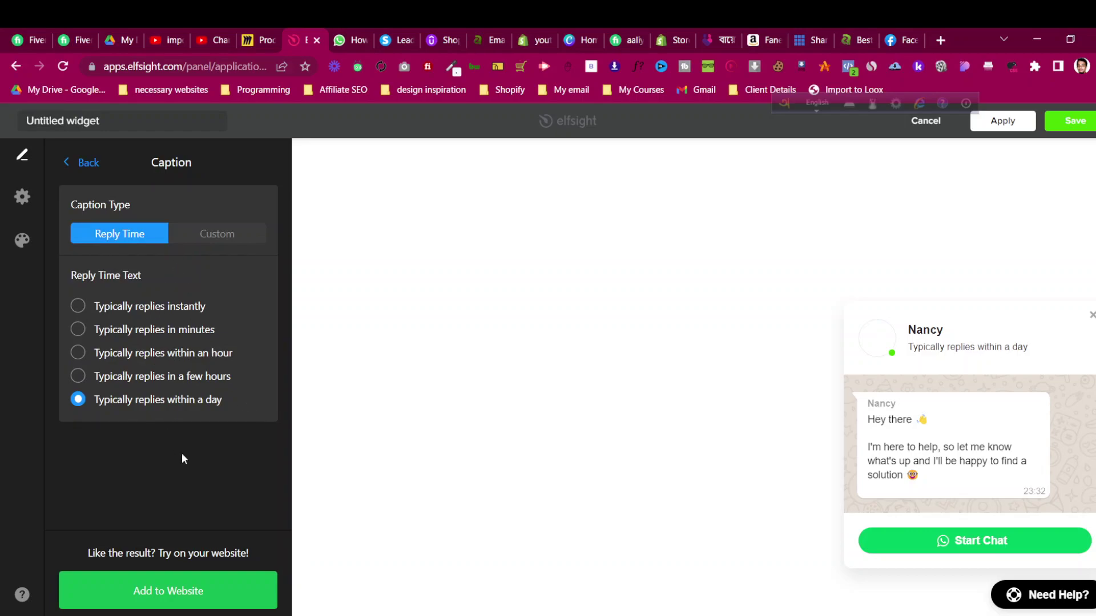
click(88, 161)
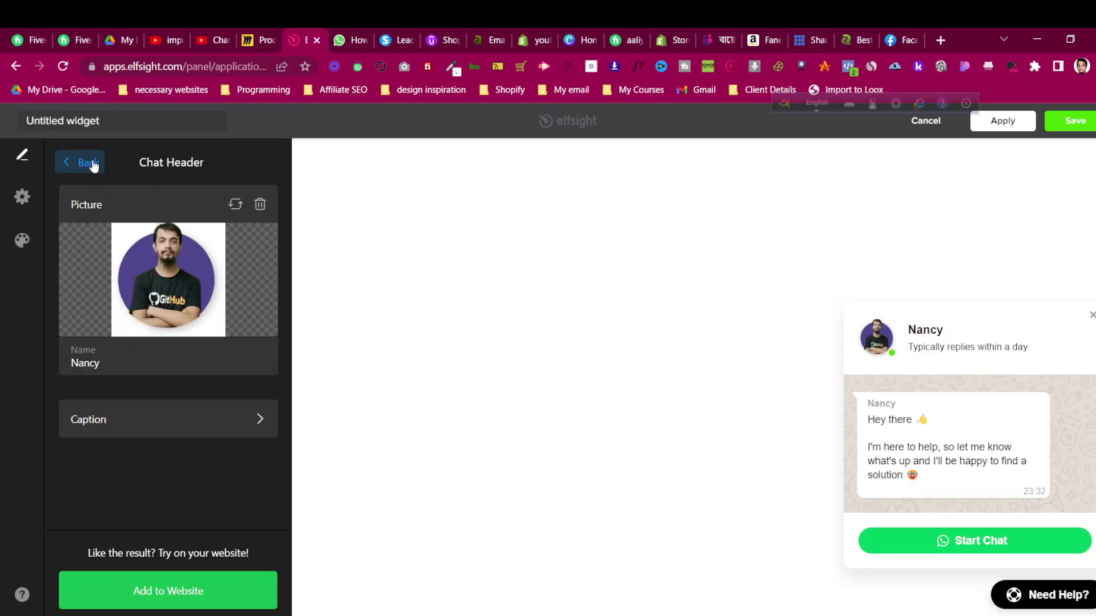
click(92, 164)
click(154, 381)
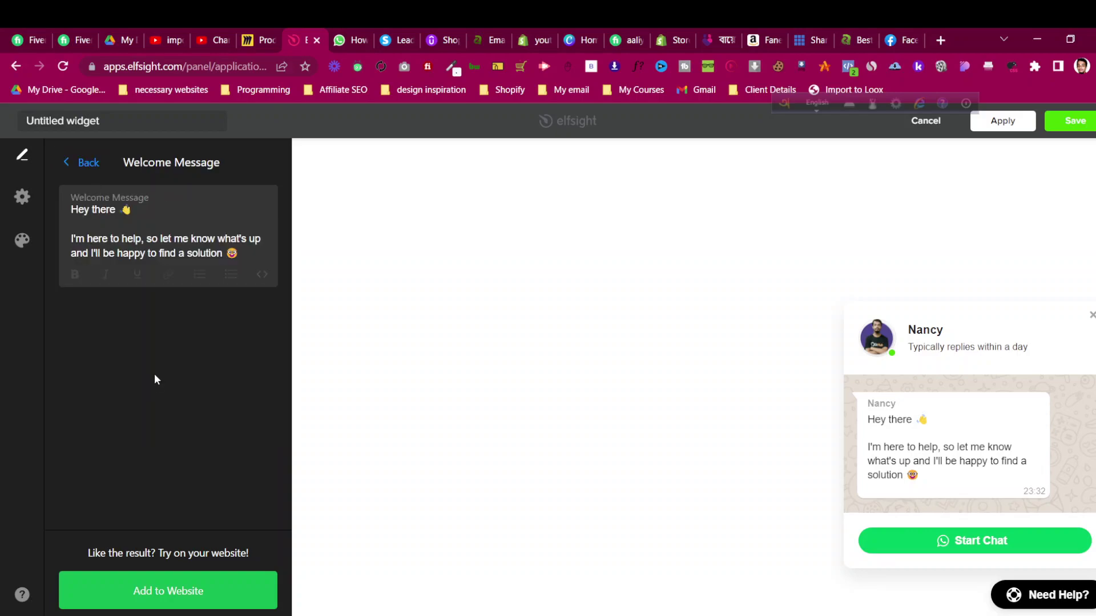
click(88, 163)
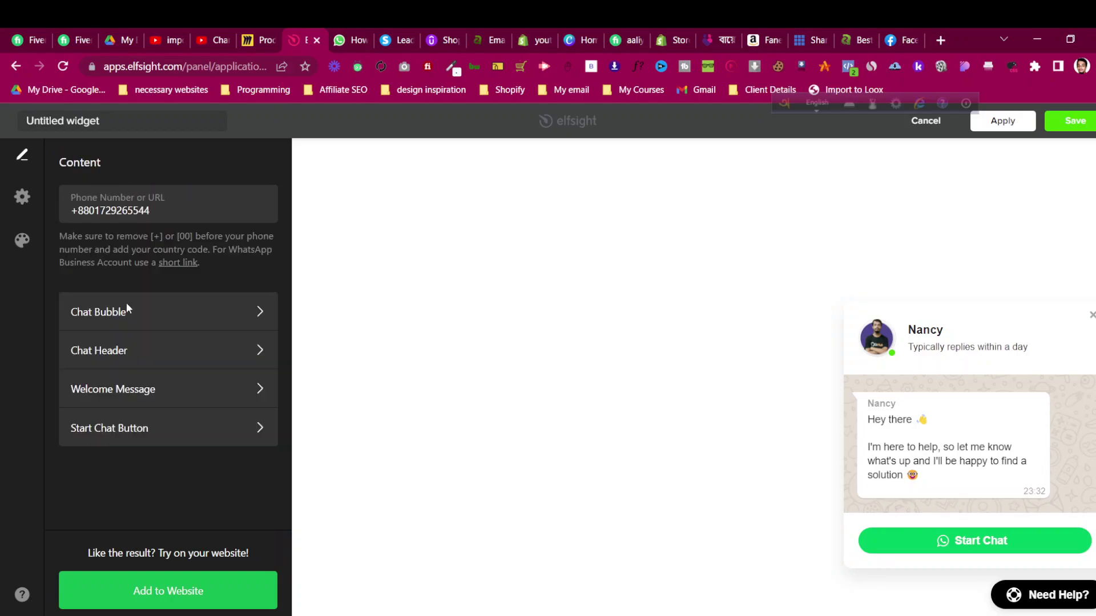
click(159, 428)
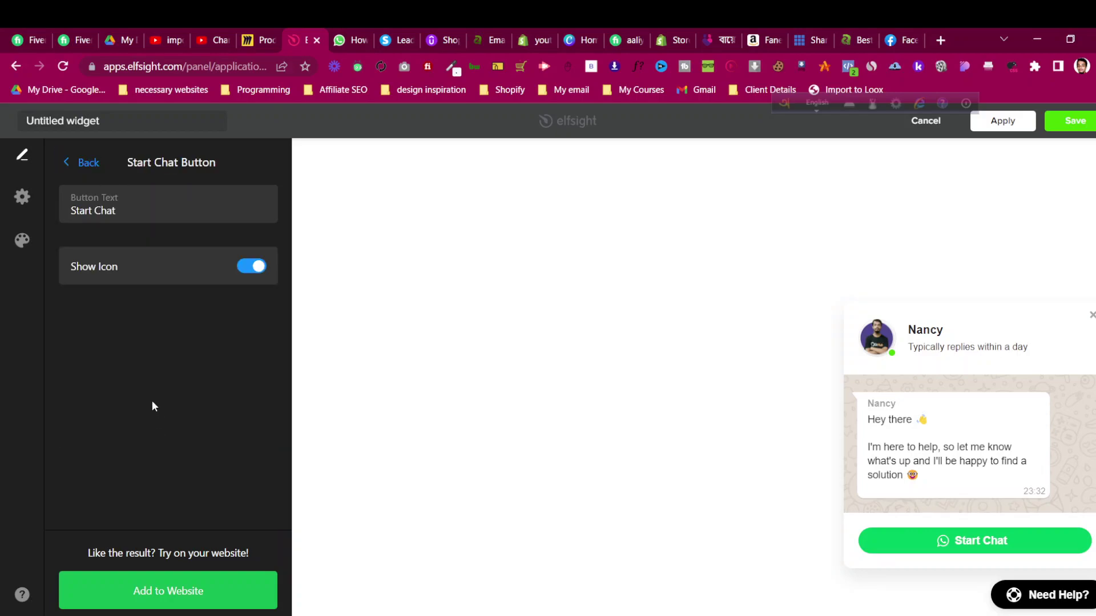
click(89, 163)
click(139, 350)
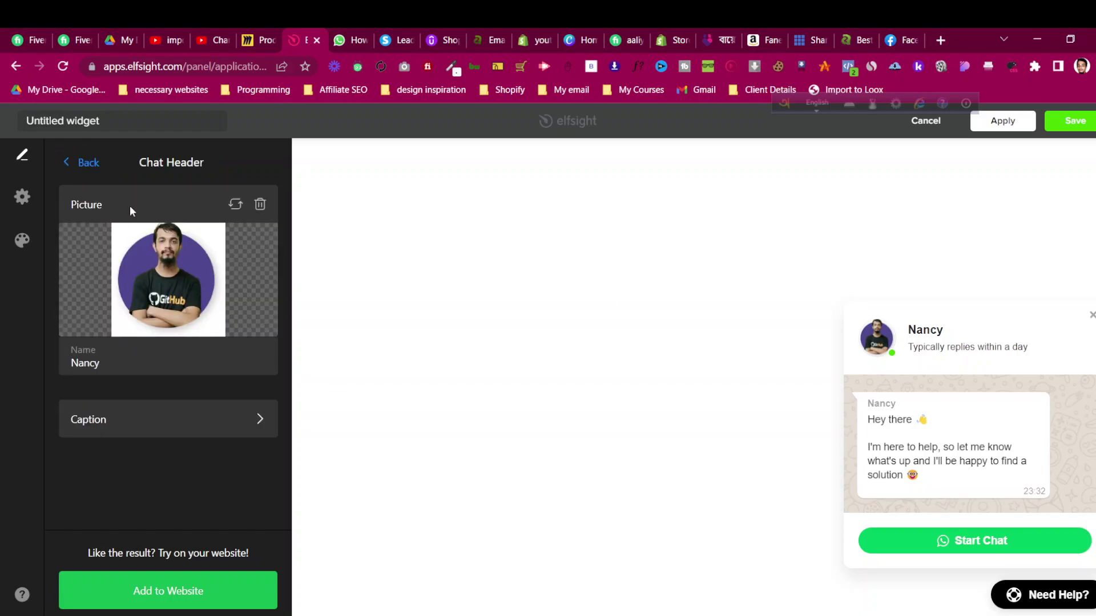
click(130, 362)
Rename the agent to 'Jahin Shahriar', create the widget and copy its embed code
double_click(131, 362)
text(Ja)
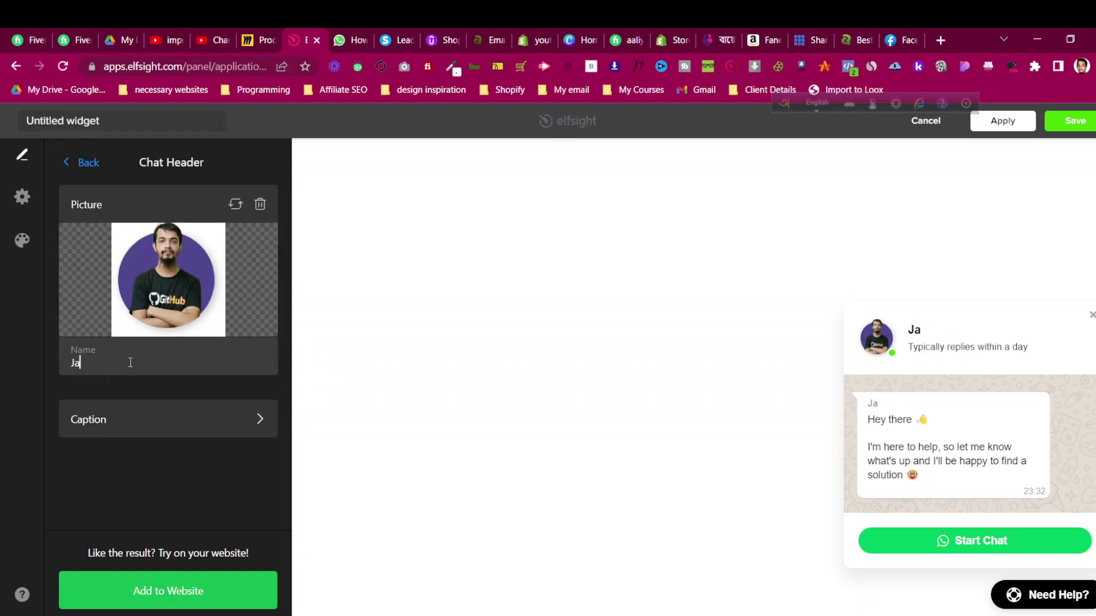
text(hin Shahriar)
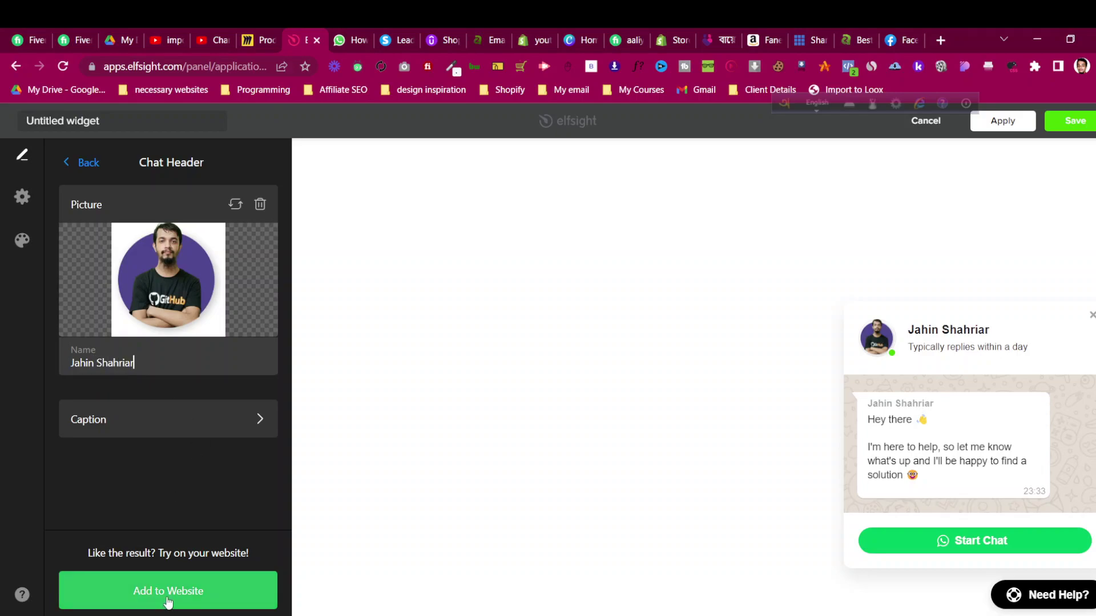
click(164, 591)
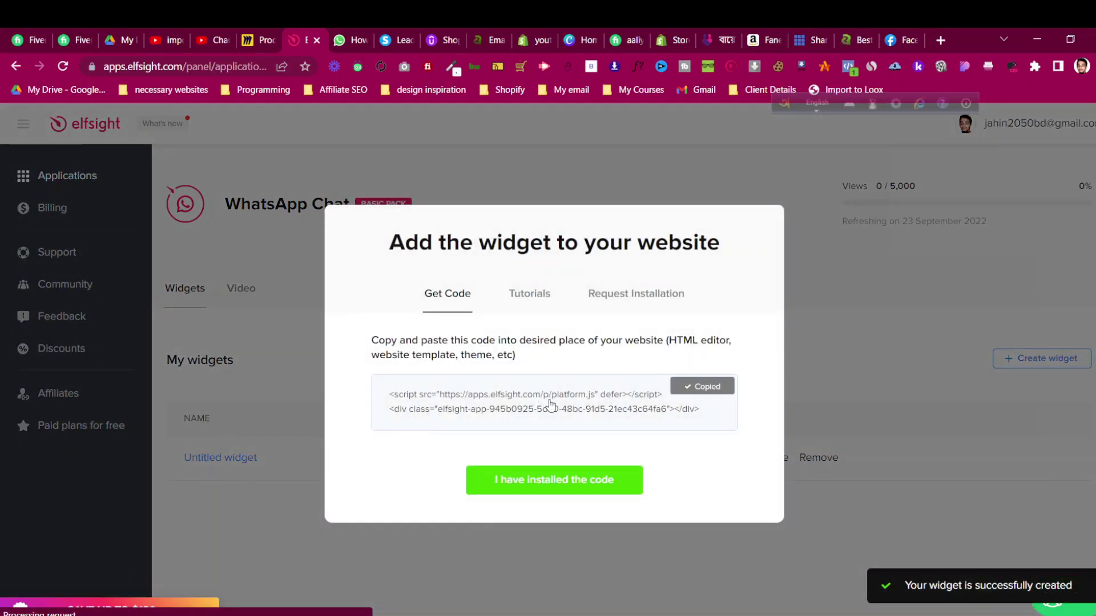
click(552, 409)
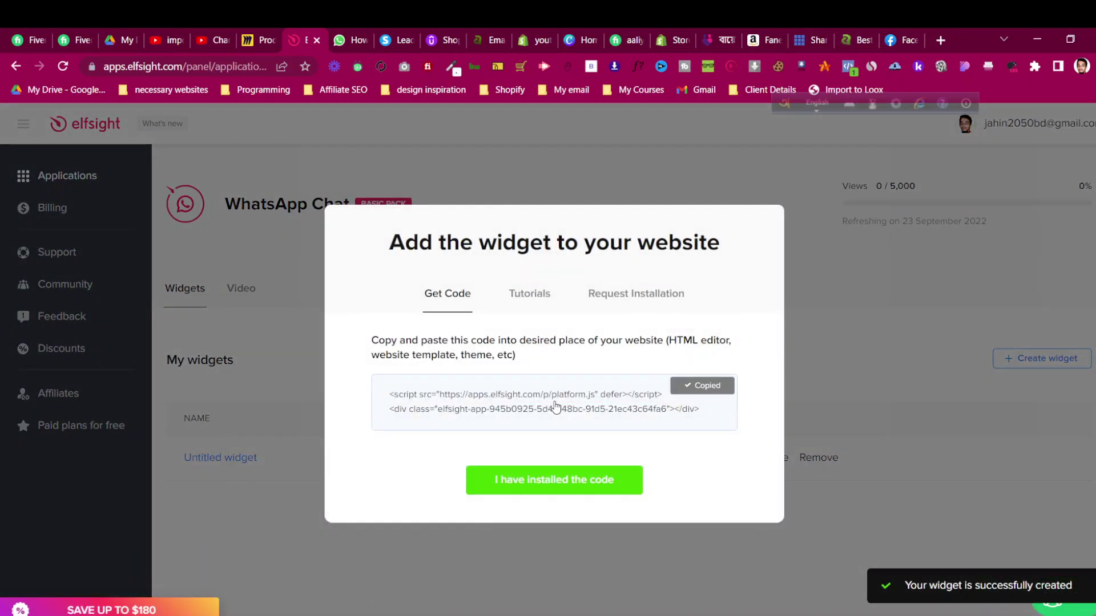
Load the systeme.io dashboard, open Jahin Course Funnel, and go to account Settings
click(401, 39)
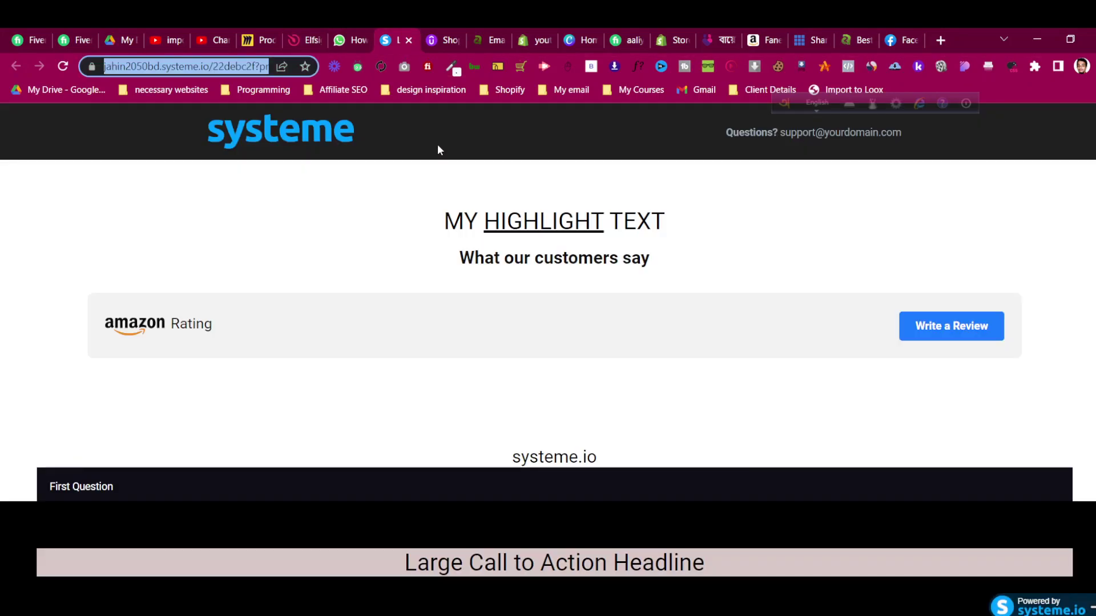
text(sy)
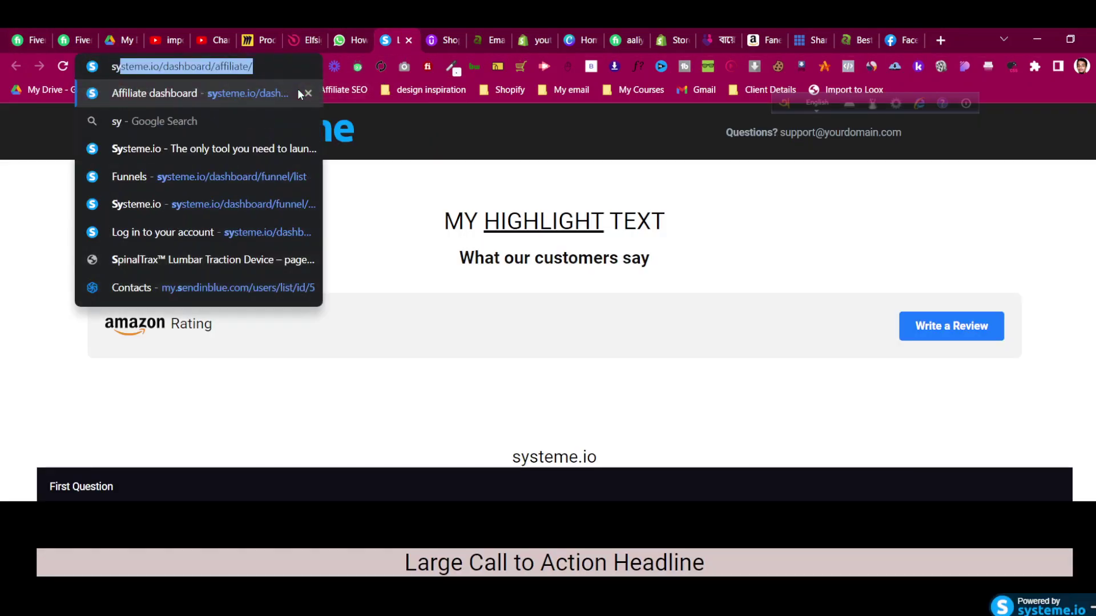
text(s)
key(Return)
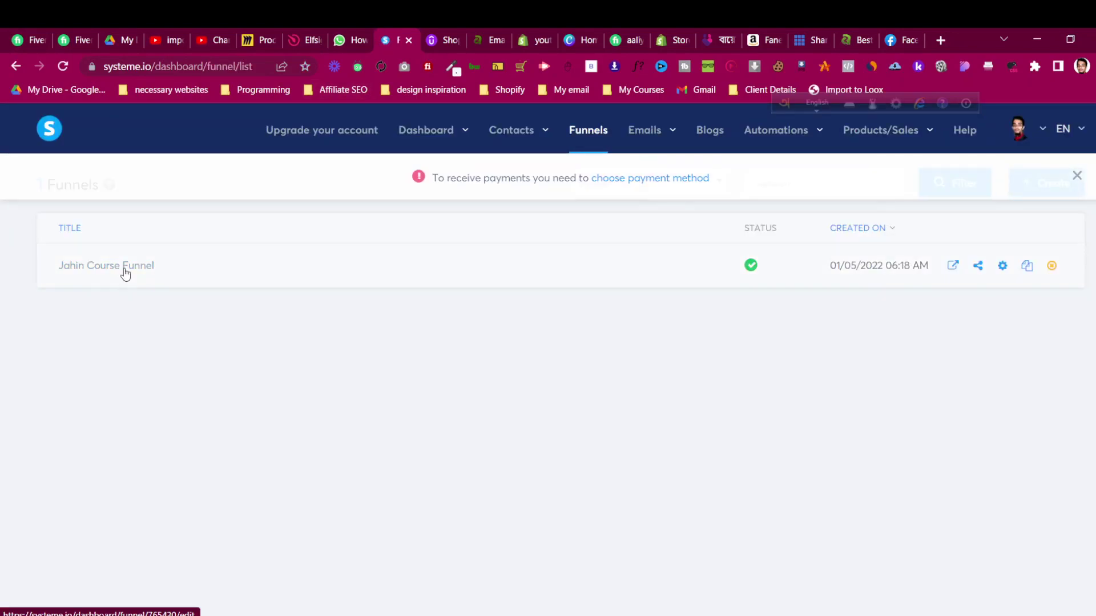
click(122, 272)
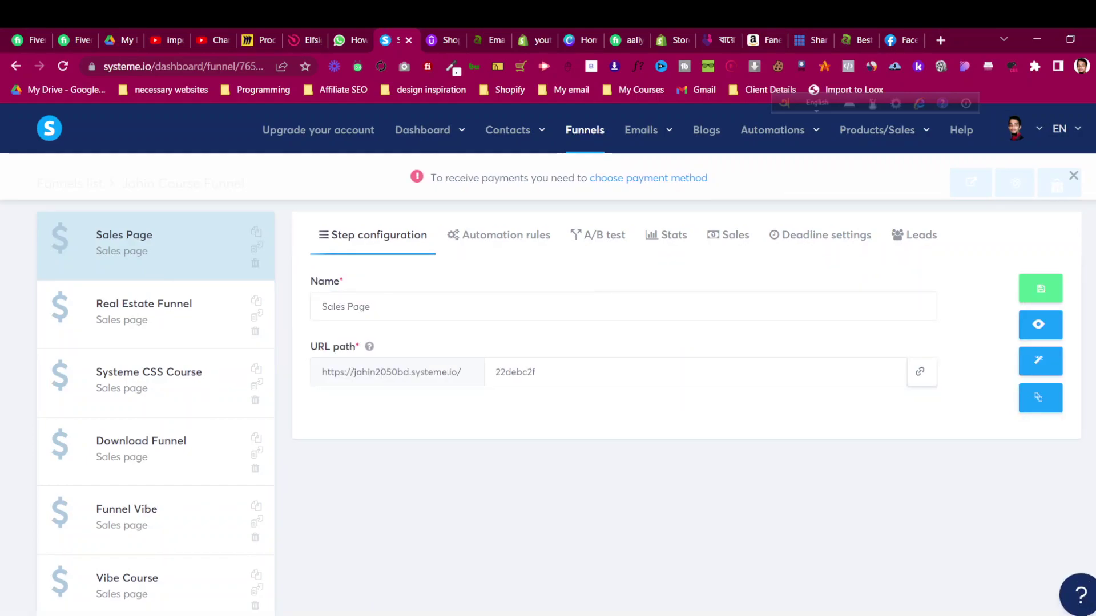
click(1039, 140)
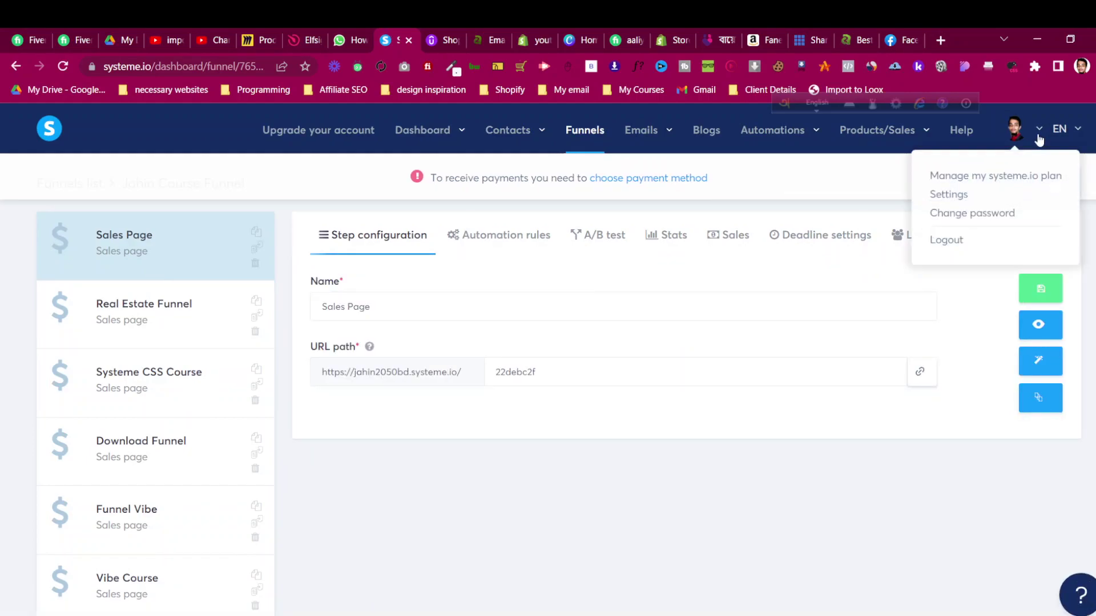
click(950, 195)
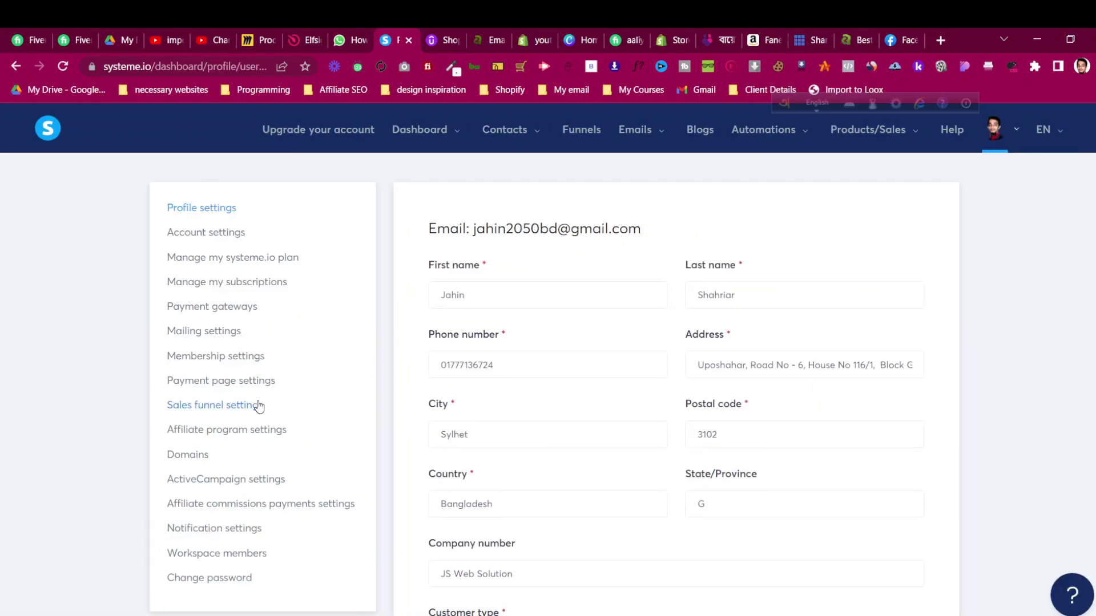
Paste the Elfsight code below the existing sales funnel tracking code, save, and return to Funnels
click(254, 408)
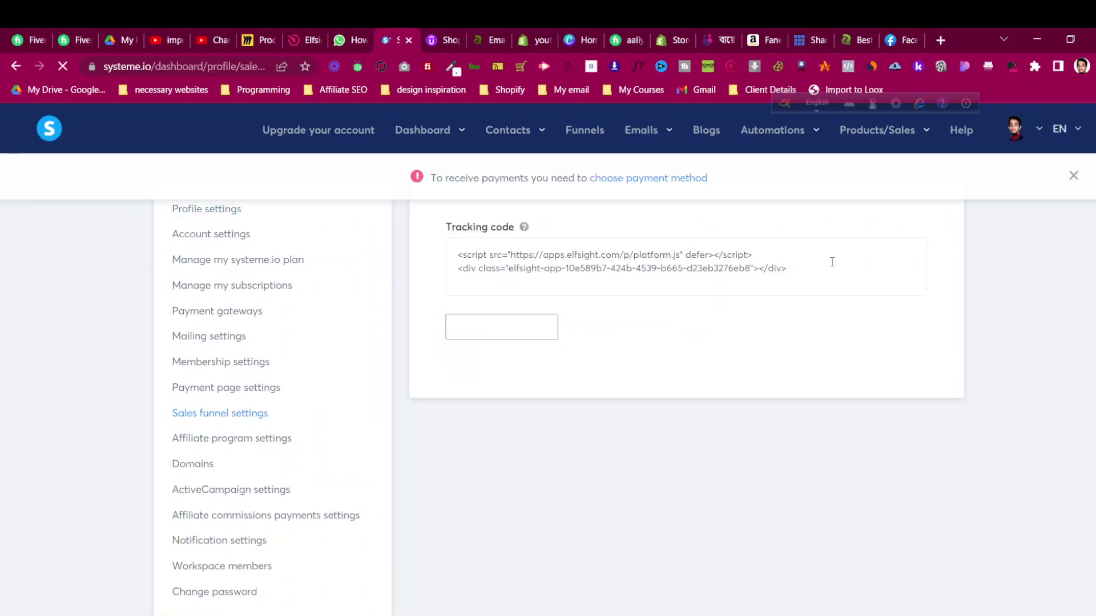
click(831, 271)
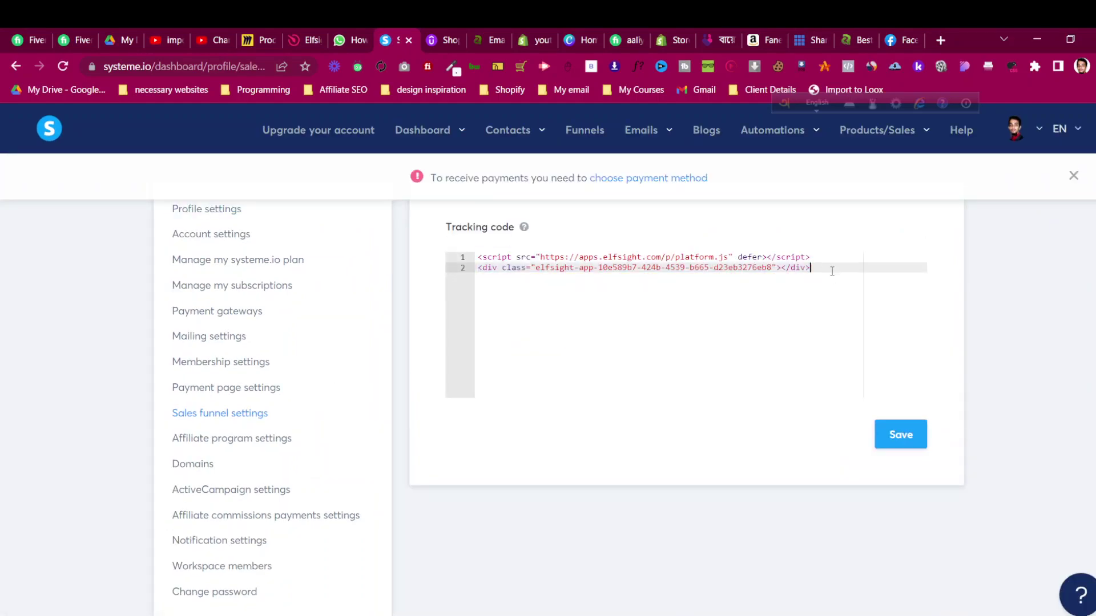
key(Return)
key(Return)
key(ctrl+v)
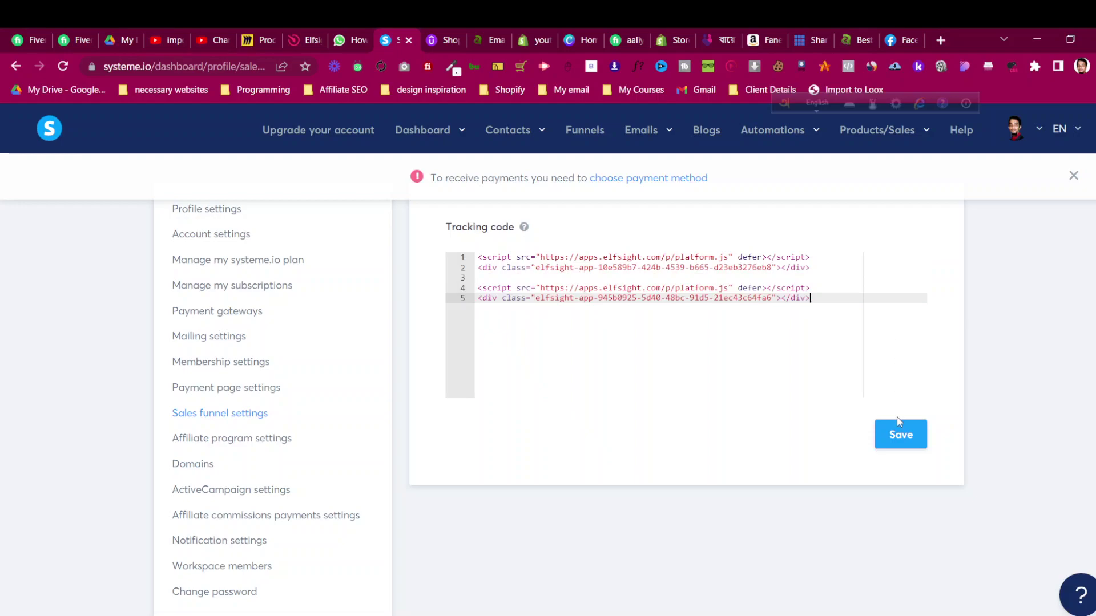
click(899, 421)
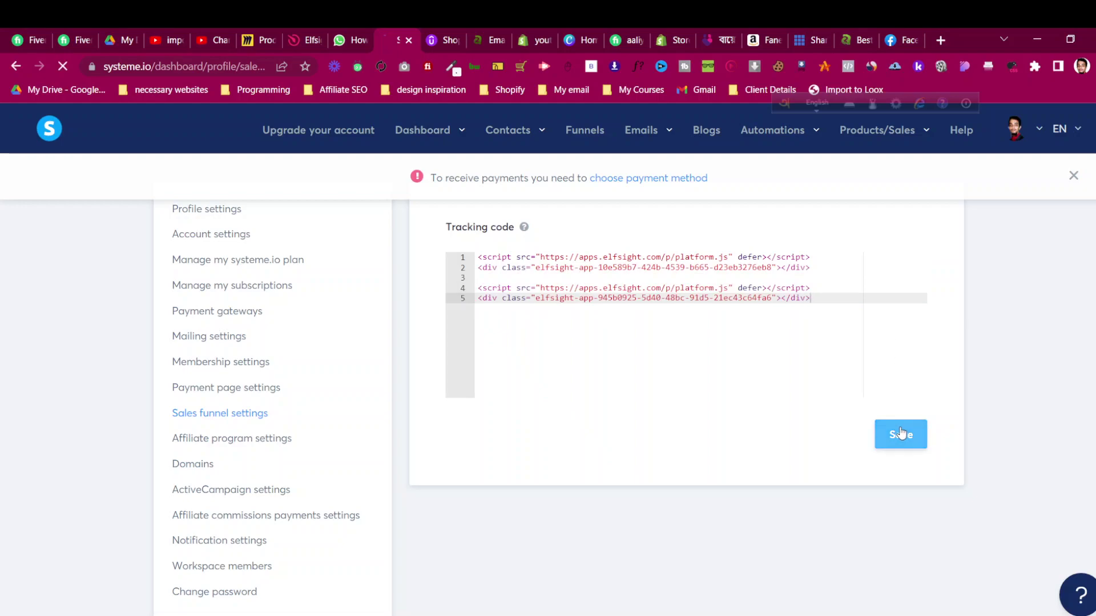
click(590, 141)
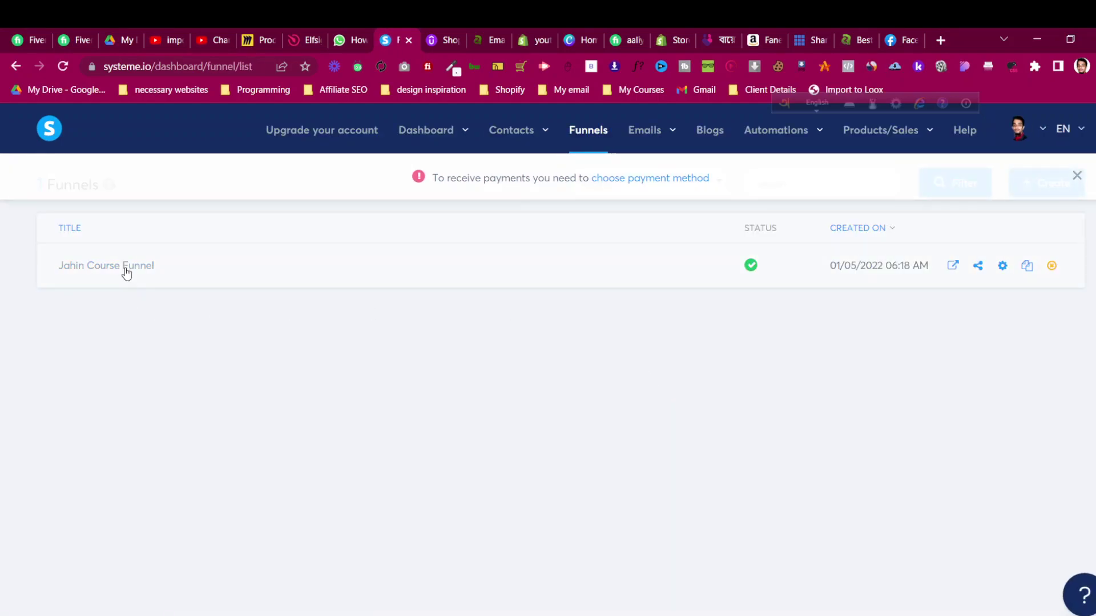
Preview the Jahin Course Funnel's Sales Page live and copy its URL
click(126, 267)
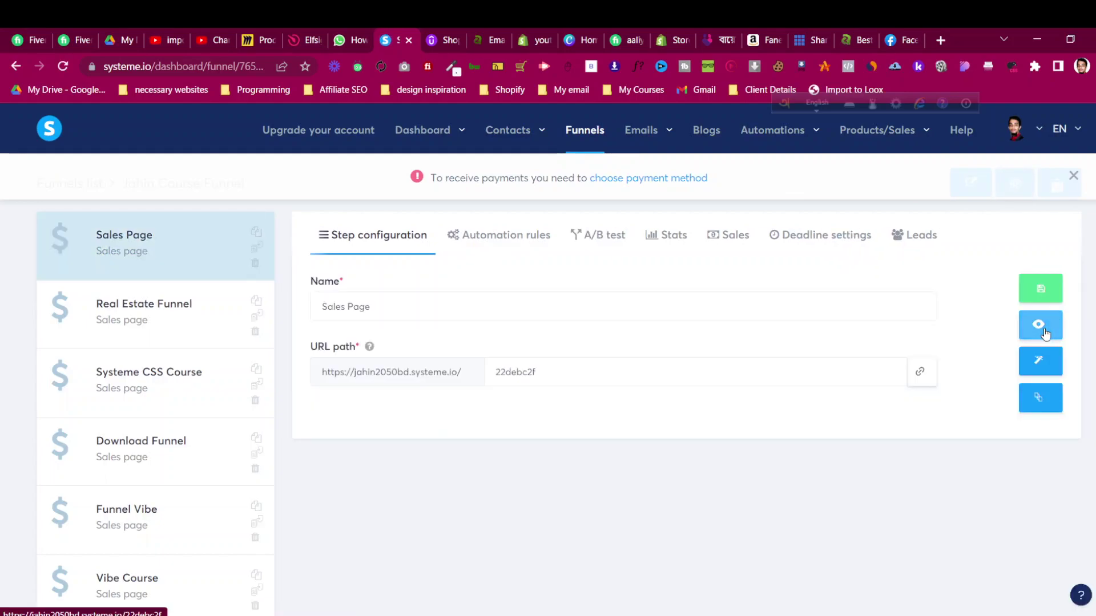
click(1039, 326)
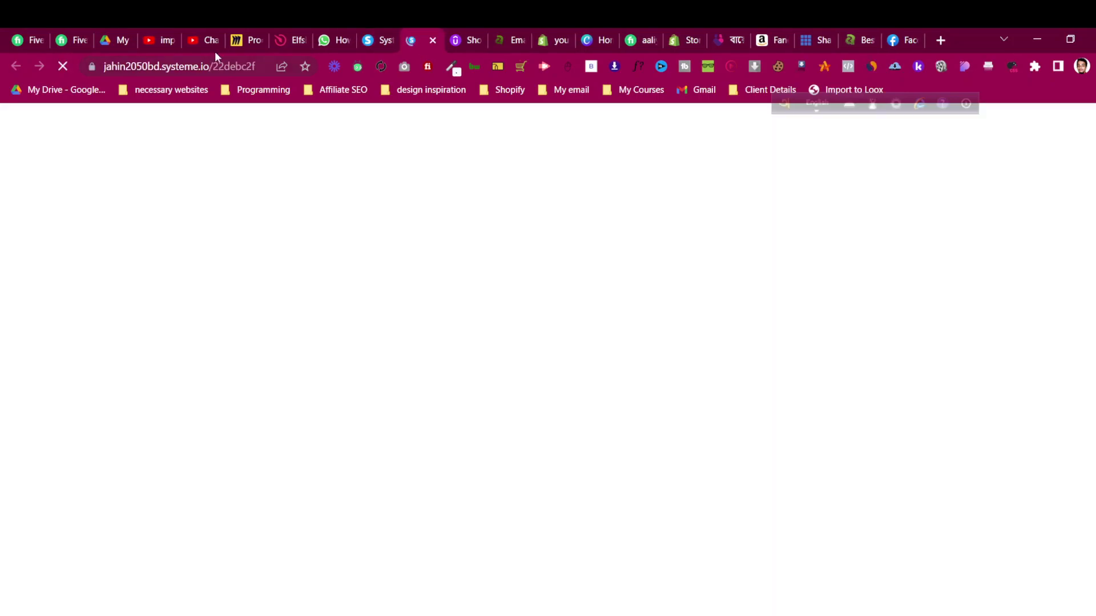
click(205, 43)
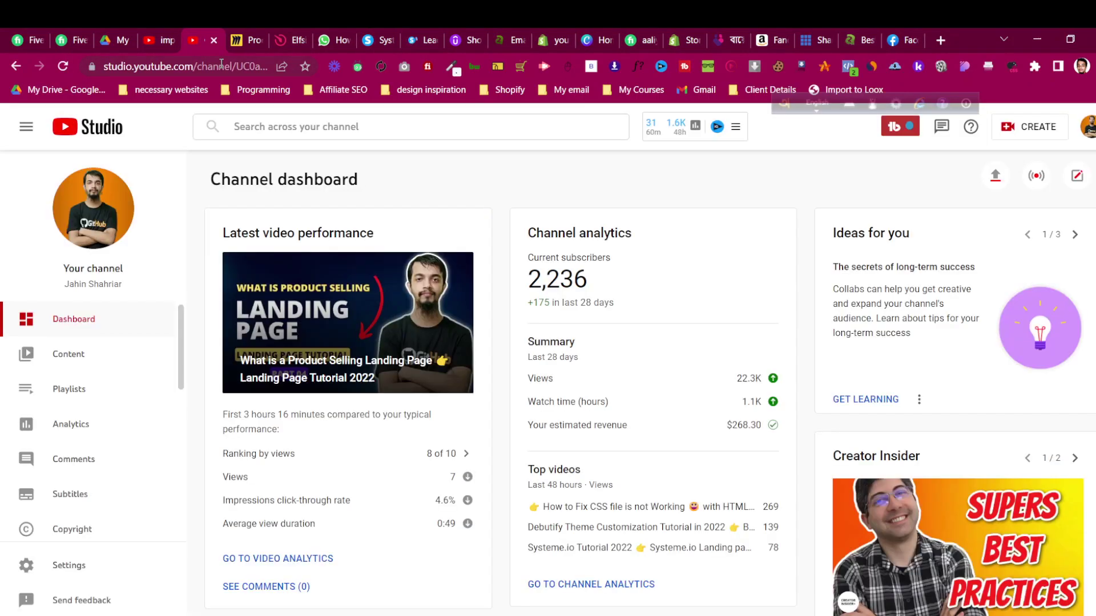
click(411, 40)
click(162, 66)
right_click(162, 66)
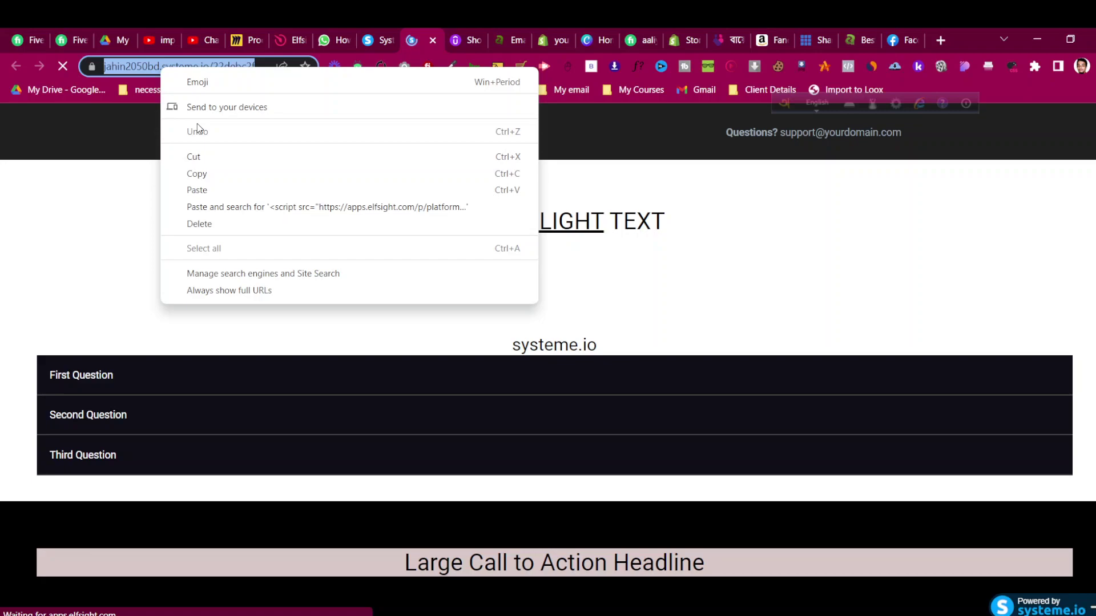
click(210, 174)
Load the copied Sales Page URL in a new Incognito window
click(1081, 66)
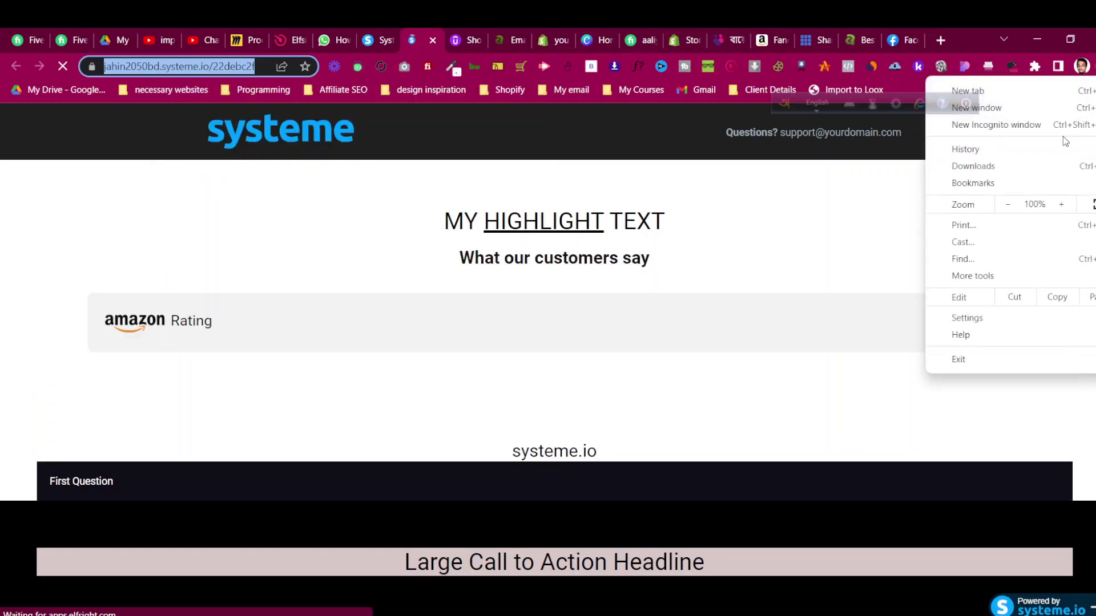
click(1062, 124)
key(ctrl+v)
key(Return)
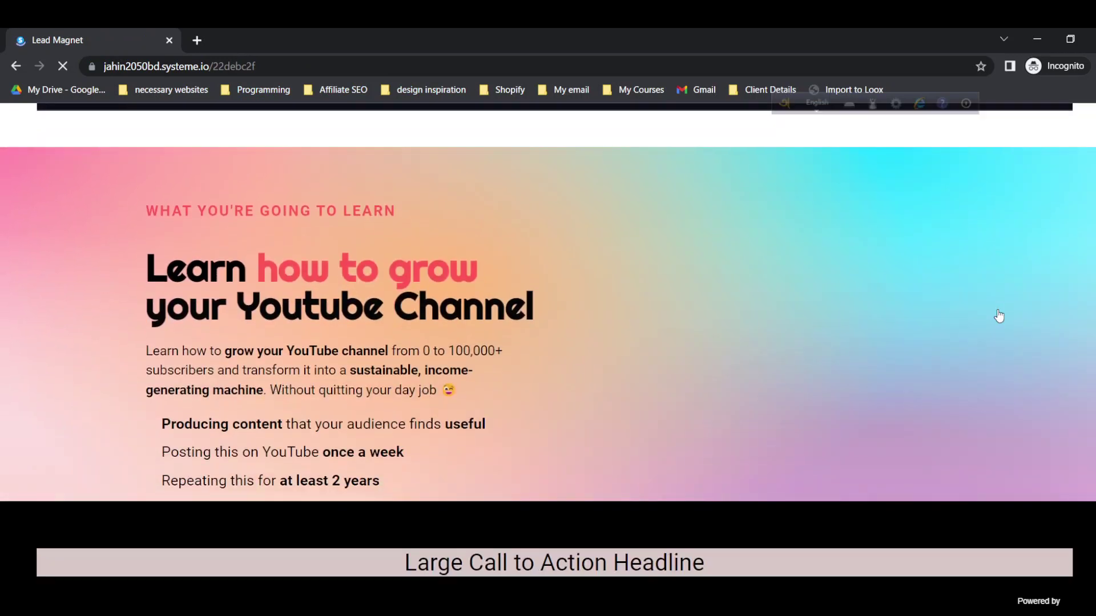
scroll(998, 313, down, 3)
scroll(997, 313, down, 3)
scroll(998, 317, down, 3)
scroll(997, 320, down, 3)
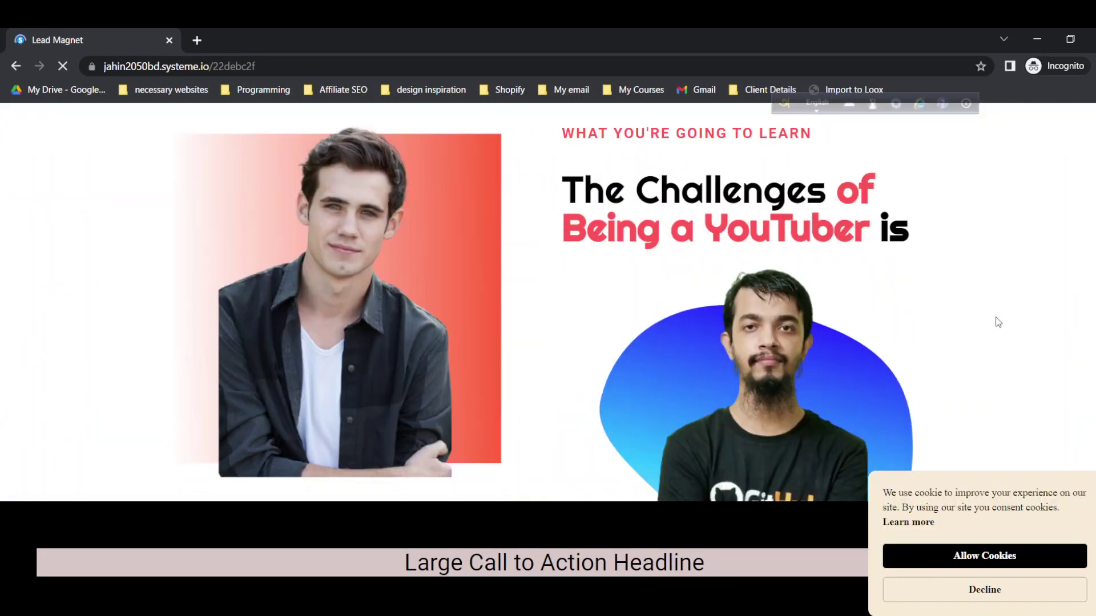
scroll(1002, 343, down, 2)
scroll(1019, 591, up, 1)
click(1010, 556)
scroll(1008, 386, down, 3)
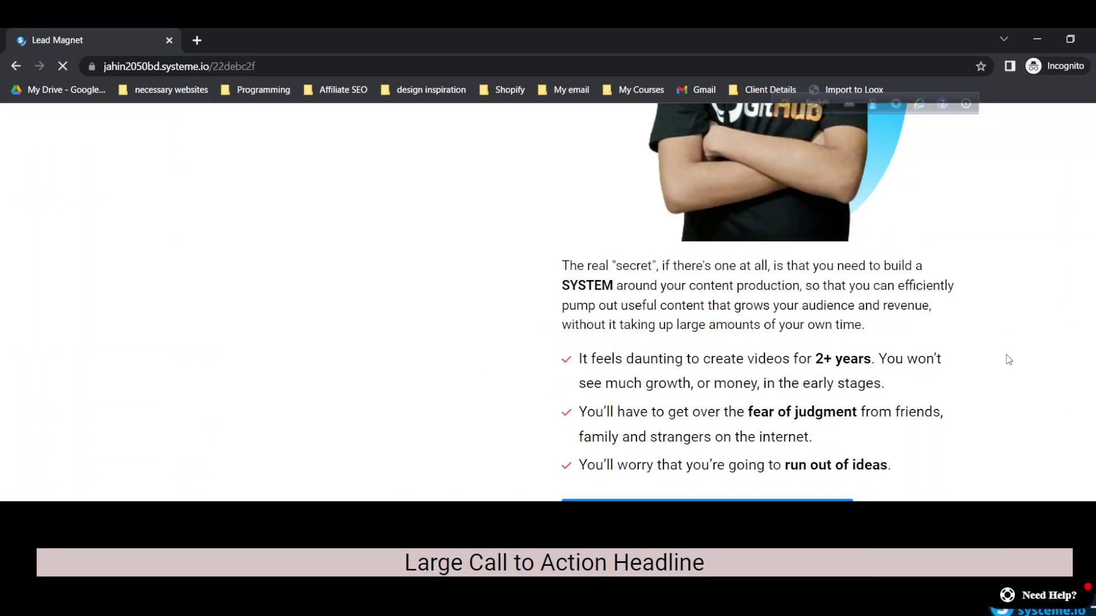
click(1044, 600)
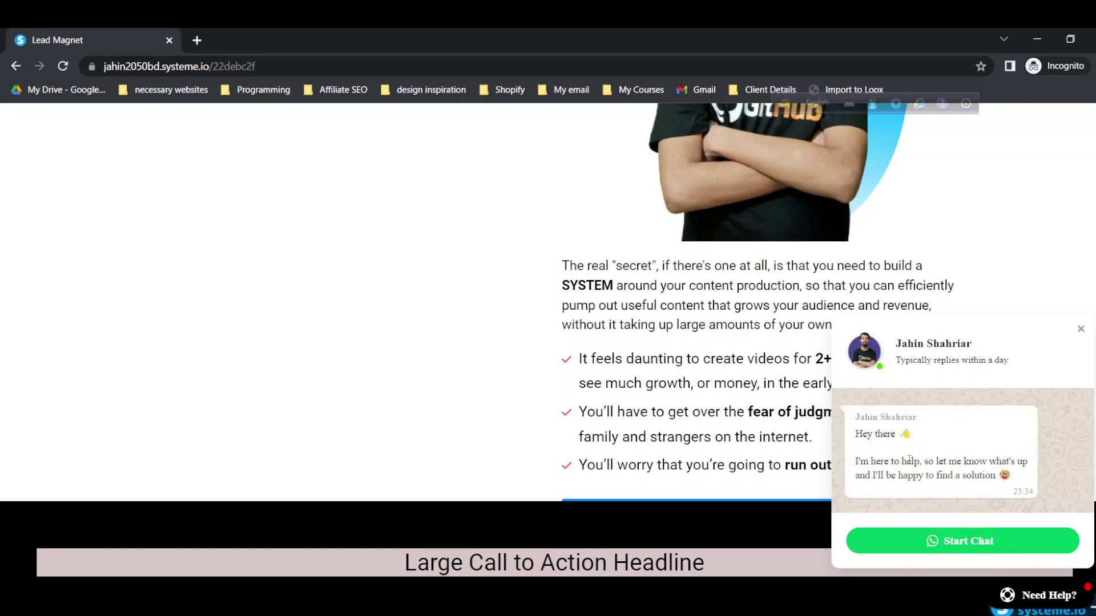
click(979, 542)
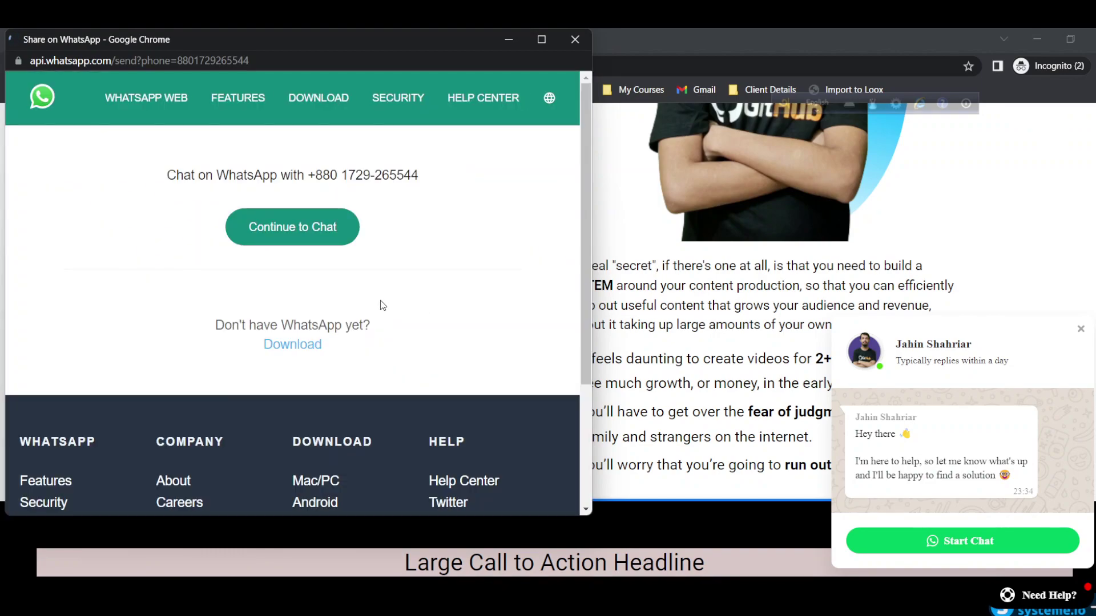
click(324, 238)
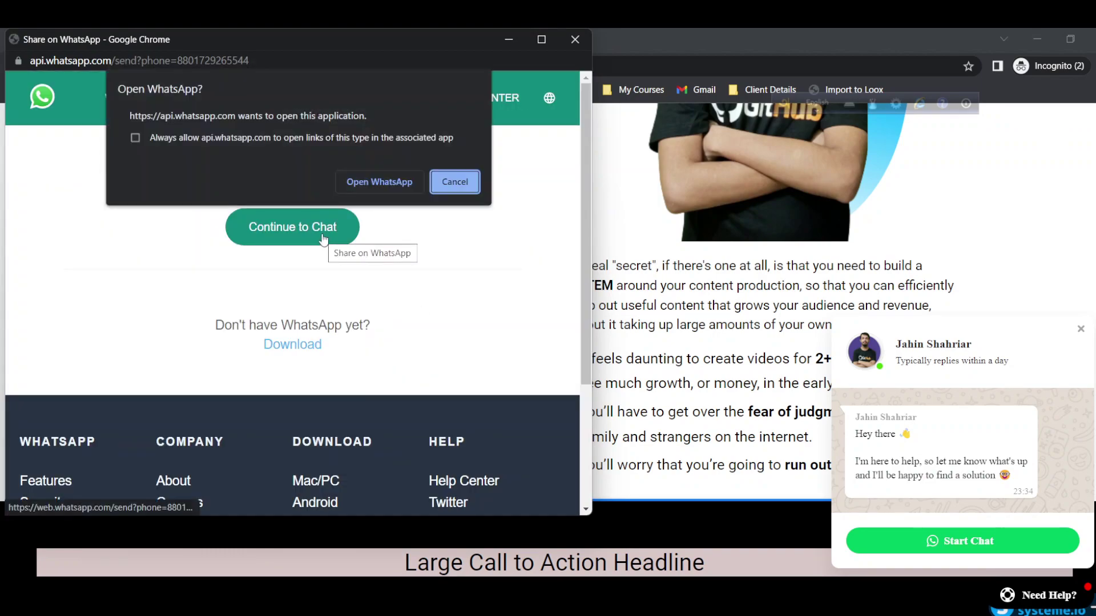
click(454, 181)
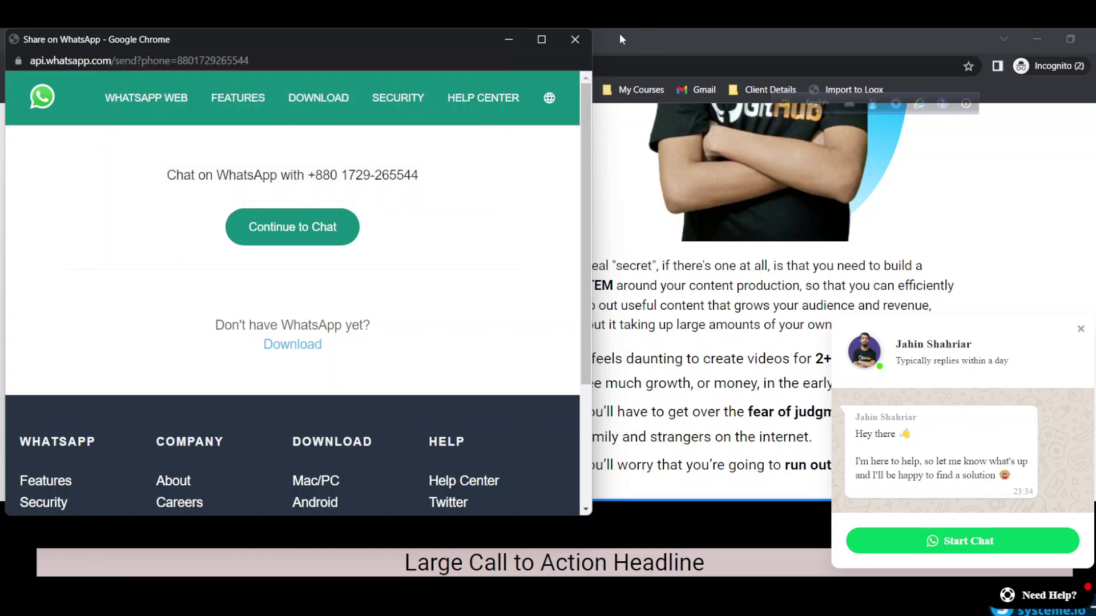
click(572, 39)
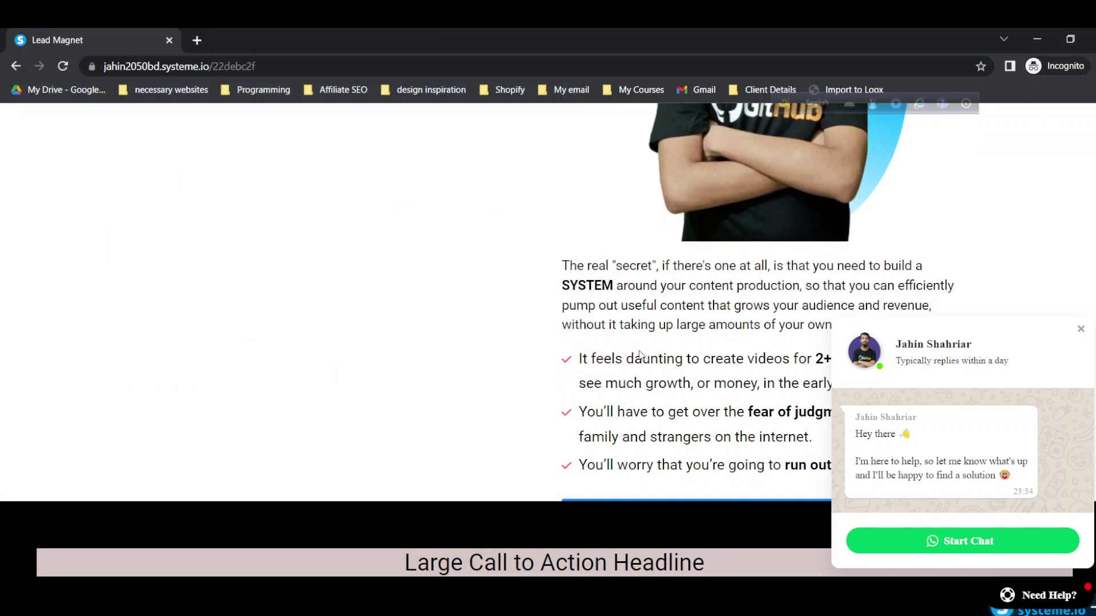
scroll(640, 356, up, 1)
scroll(638, 358, up, 1)
scroll(633, 362, up, 4)
scroll(628, 369, up, 2)
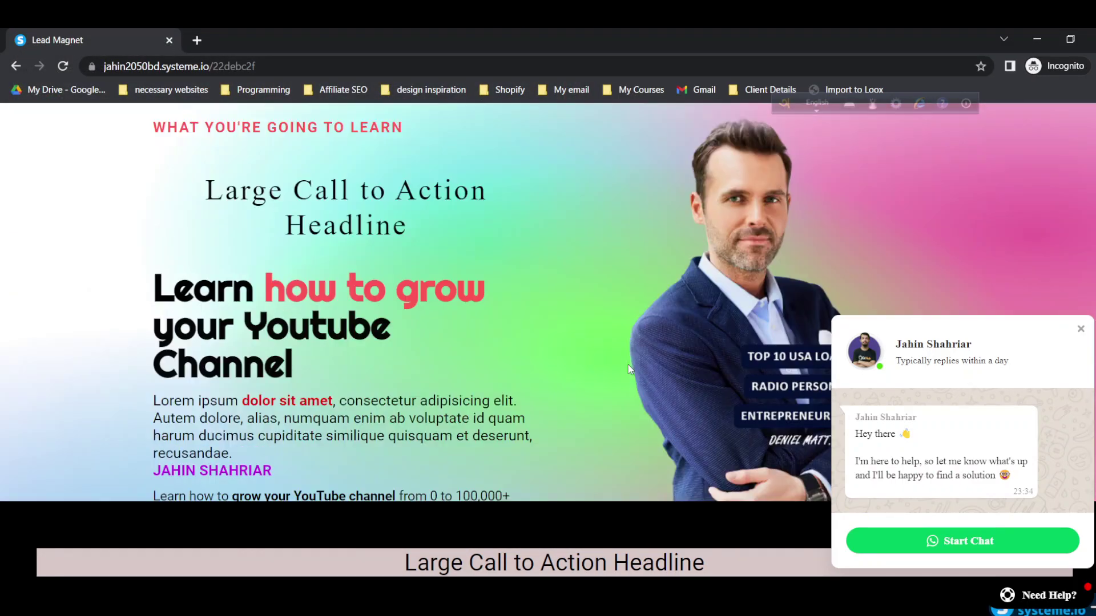
scroll(627, 364, up, 4)
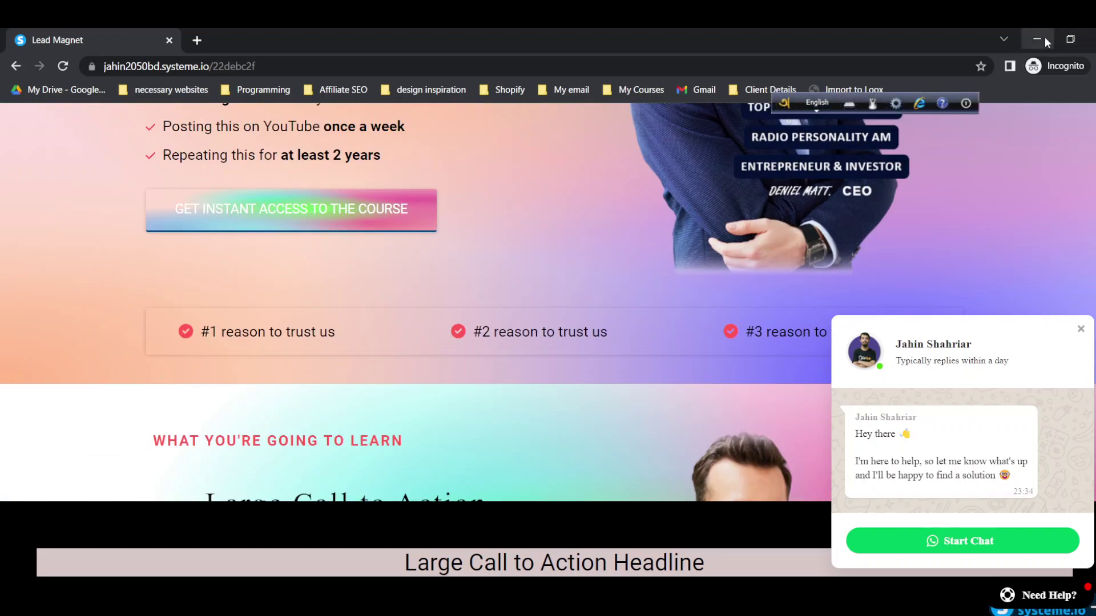
scroll(587, 275, up, 1)
scroll(586, 276, up, 2)
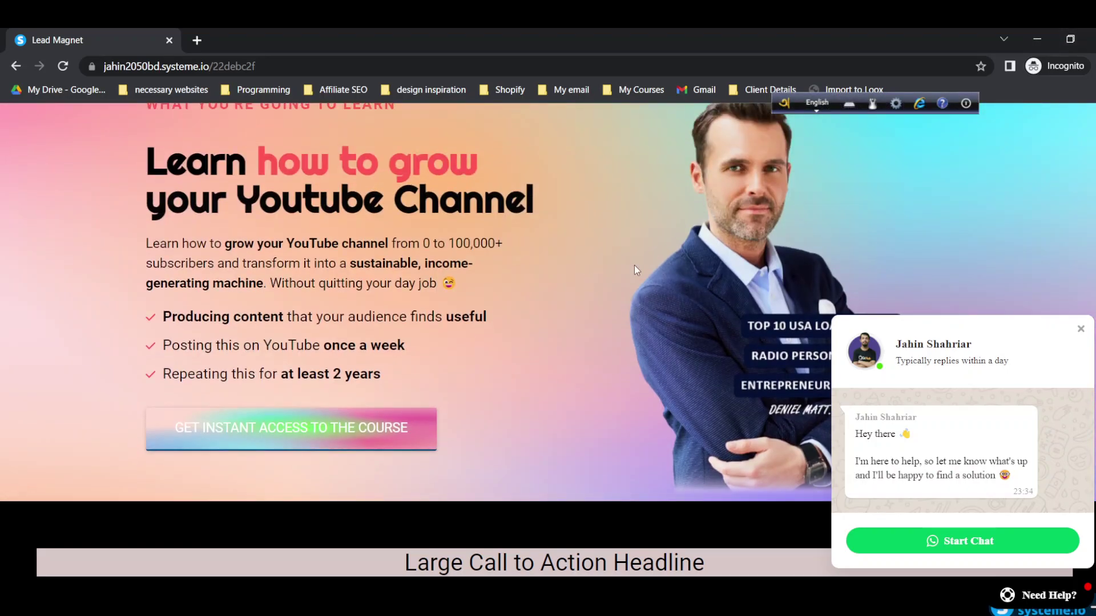
Minimize the Incognito preview window to get back to the systeme.io Sales Page step
click(1049, 30)
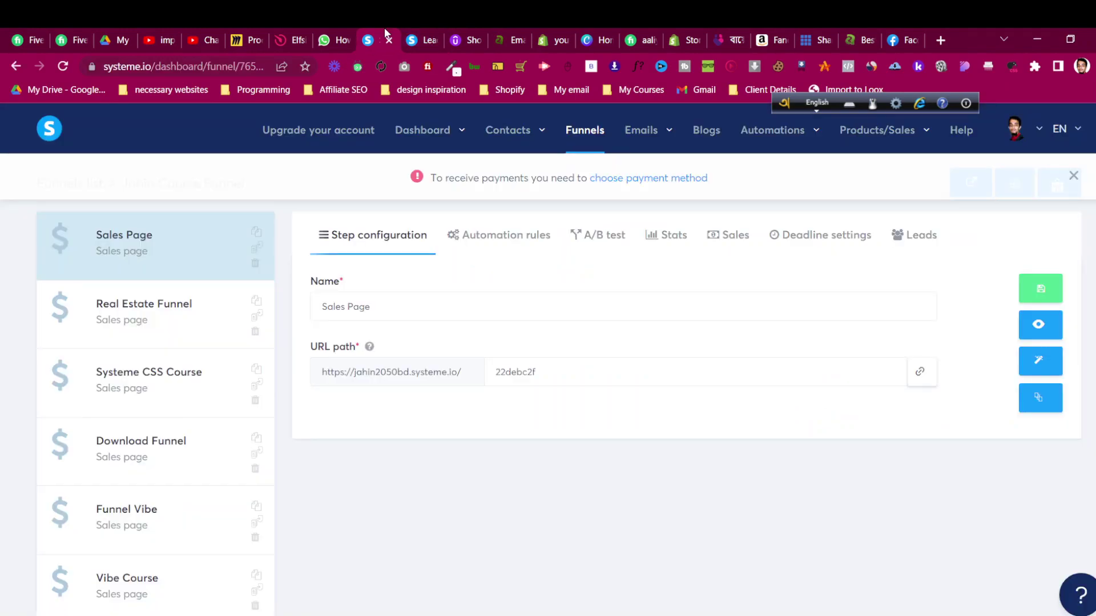
Place a Raw HTML block under MY HIGHLIGHT TEXT, remove the empty row, and open its code
click(1038, 366)
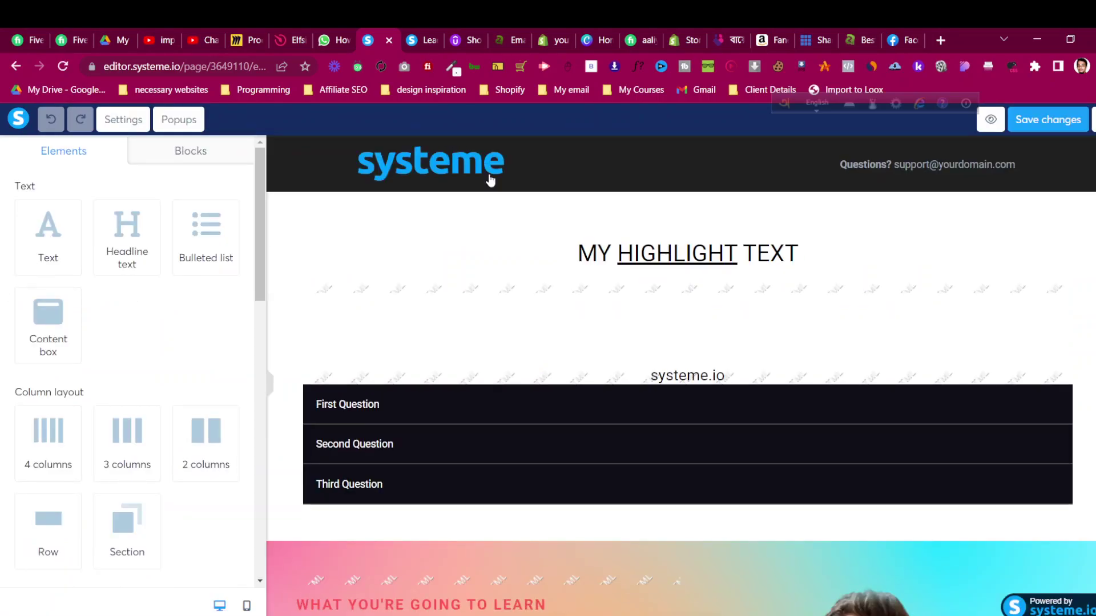
scroll(81, 416, down, 10)
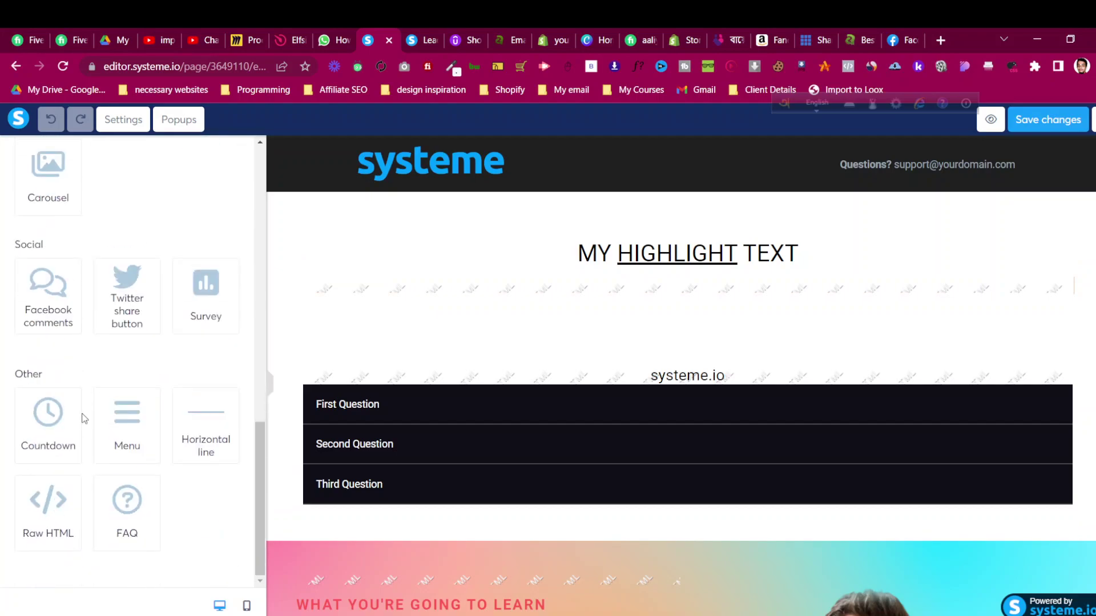
drag(75, 508, 624, 299)
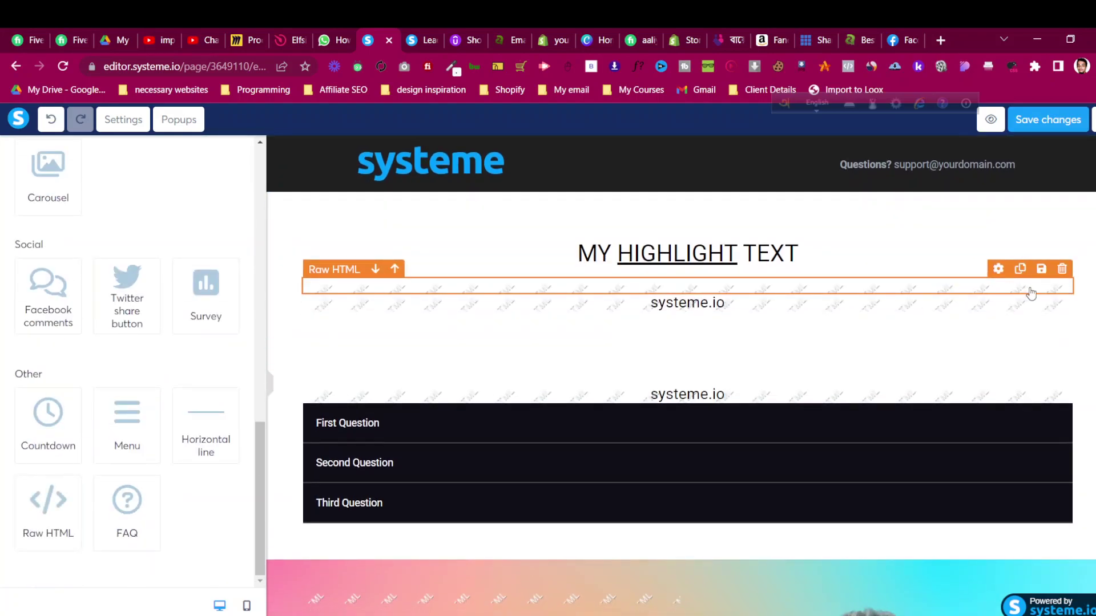
click(1062, 269)
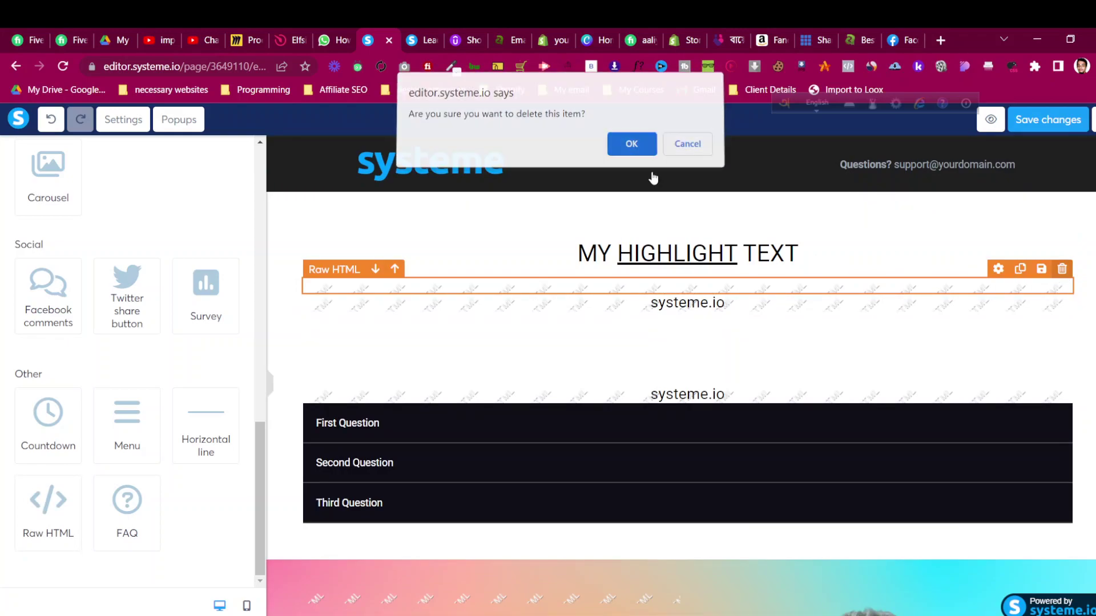
key(Return)
click(1025, 293)
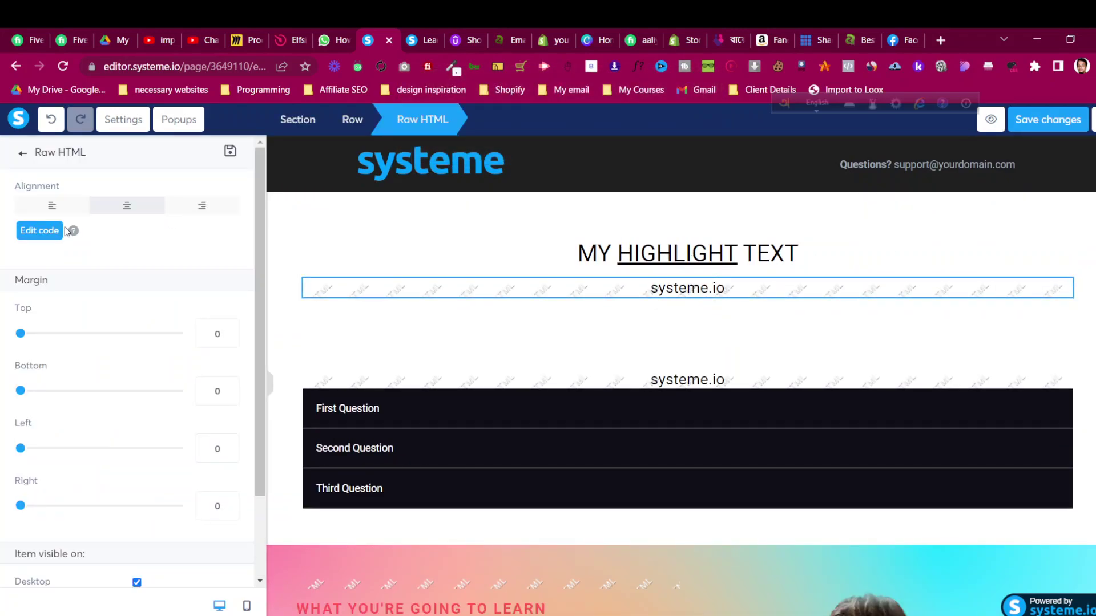
click(42, 231)
Undo the mistaken paste and copy the installation code from the Elfsight widget page
key(ctrl+a)
text(https://jahin2050bd.systeme.io/22debc2f)
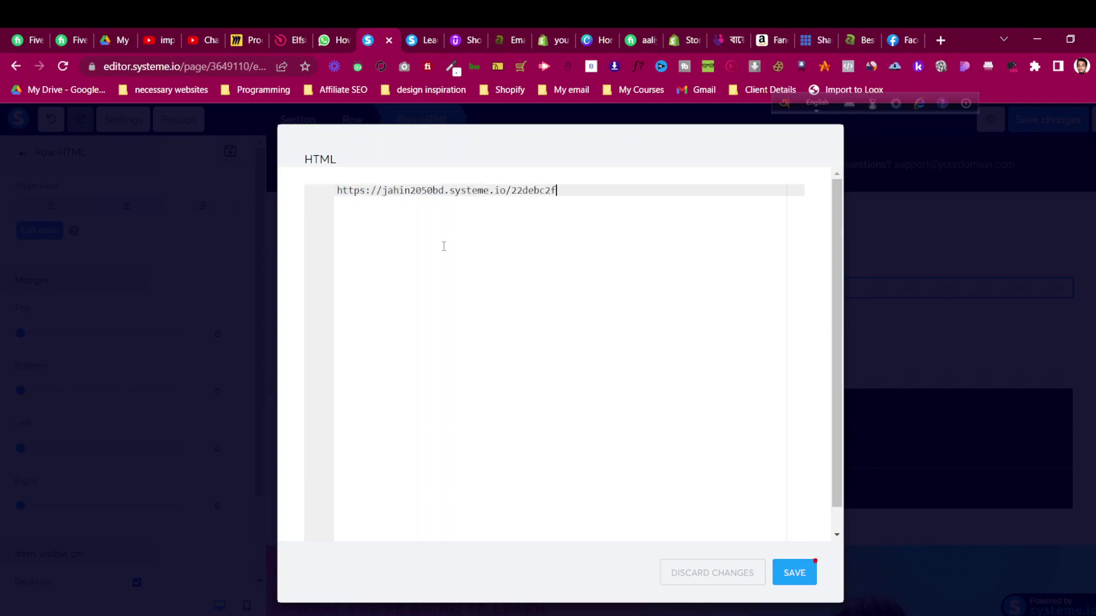
key(ctrl+z)
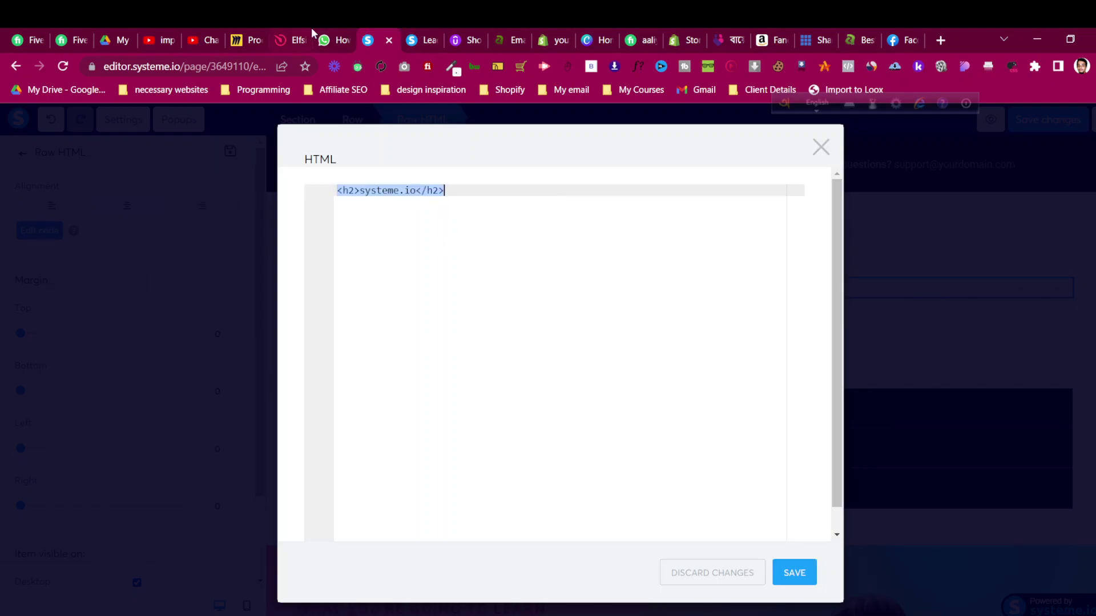
click(295, 40)
click(497, 398)
Paste the Elfsight script in place of the old heading code and save
click(370, 40)
key(BackSpace)
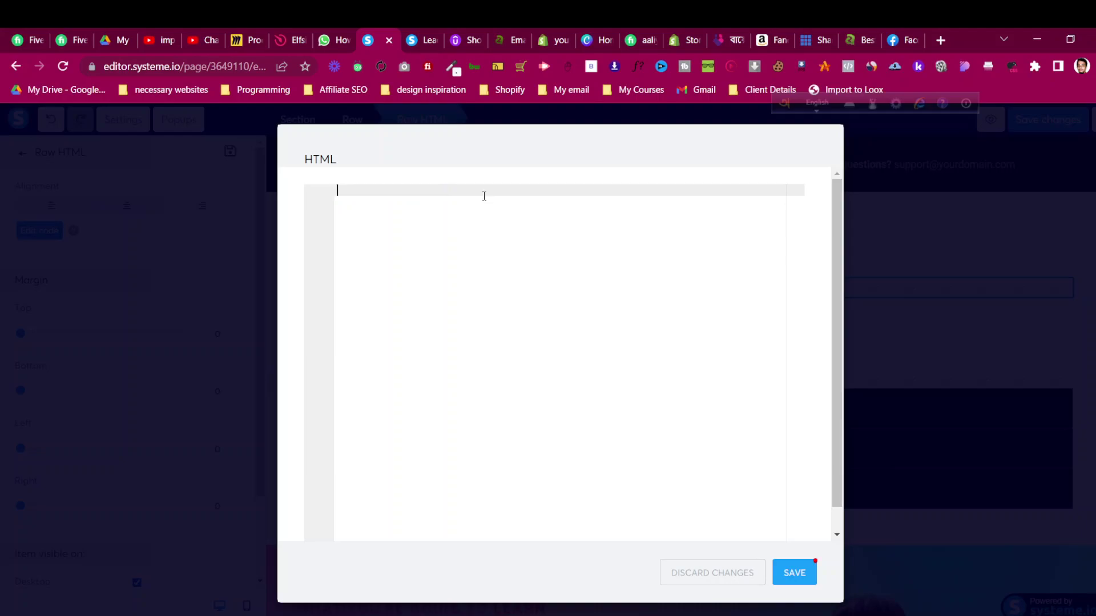
text(<script src="https://apps.elfsight.com/p/platform.js" defer></script> <div class="elfsight-app-945b0925-5d40-48bc-91d5-21ec43c64fa6"></div>)
click(799, 583)
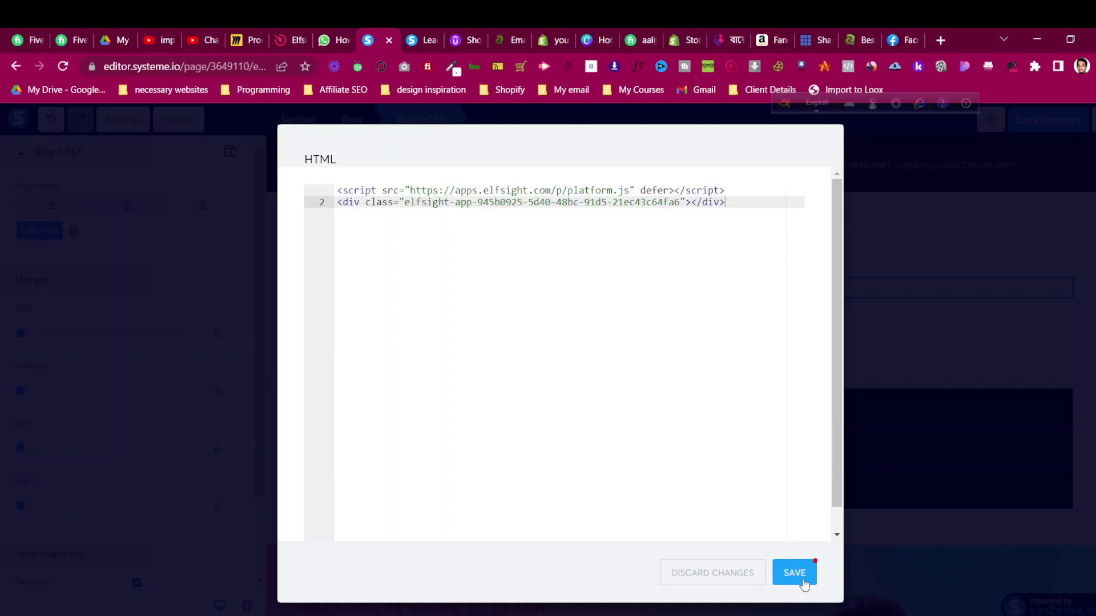